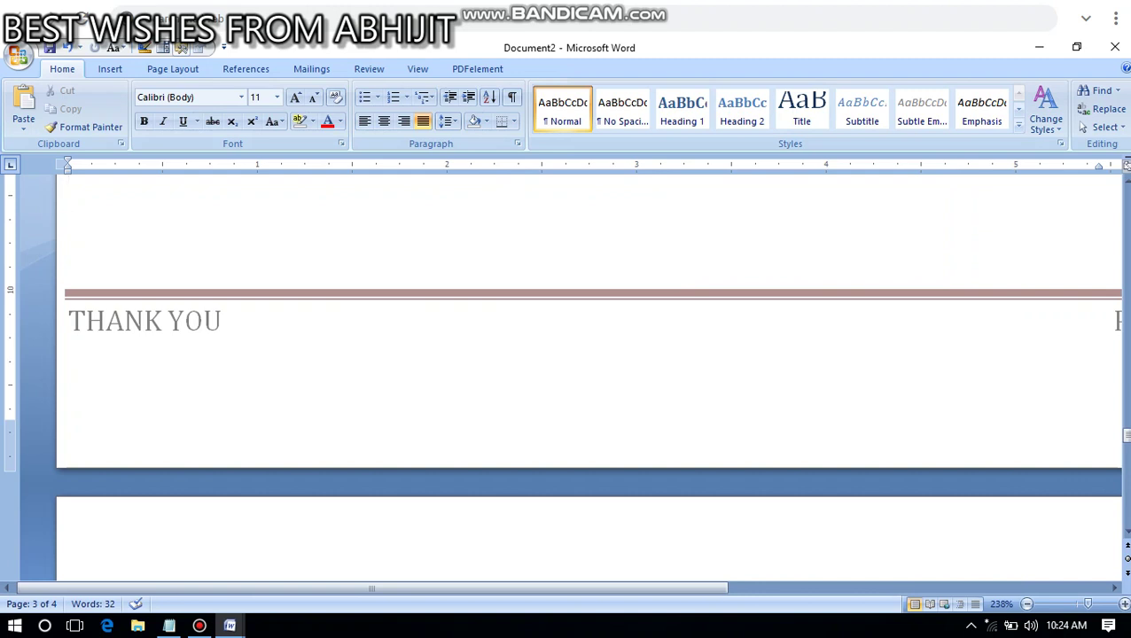
Try laying out the introductory paragraph on page 1 in two columns, and undo the column change
scroll(585, 372, down, 3)
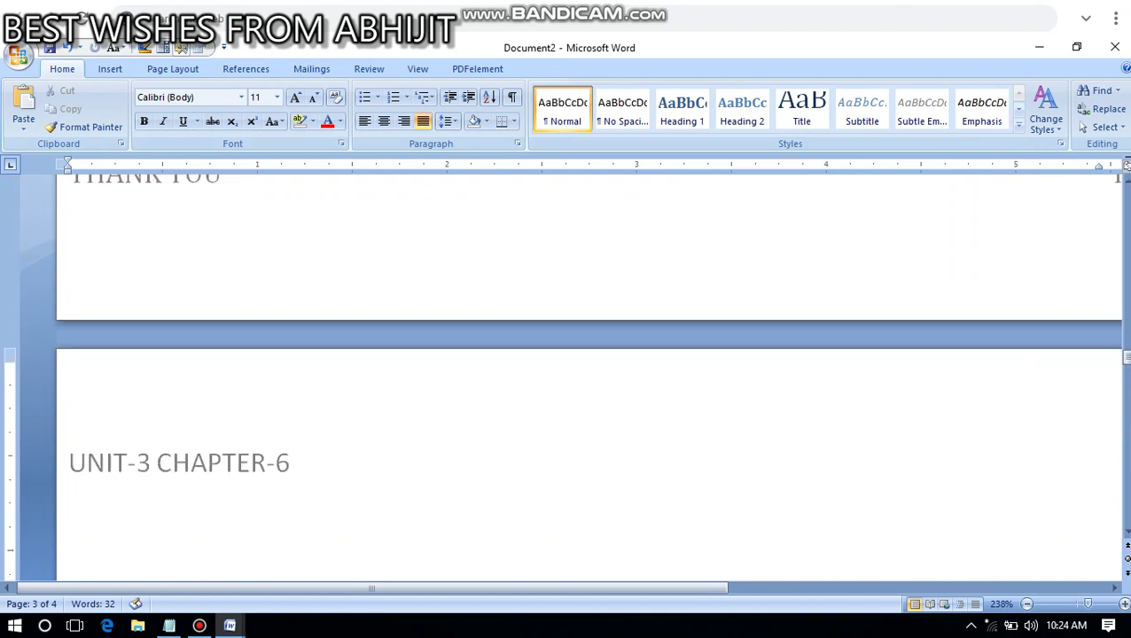
scroll(585, 372, up, 20)
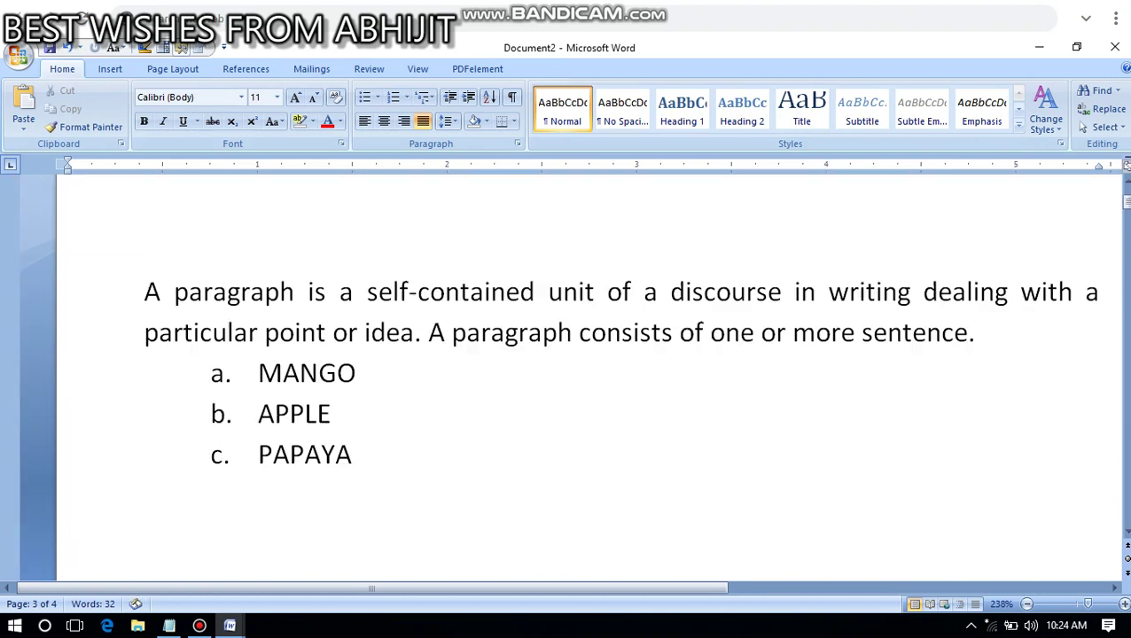
scroll(585, 372, up, 1)
scroll(585, 372, up, 3)
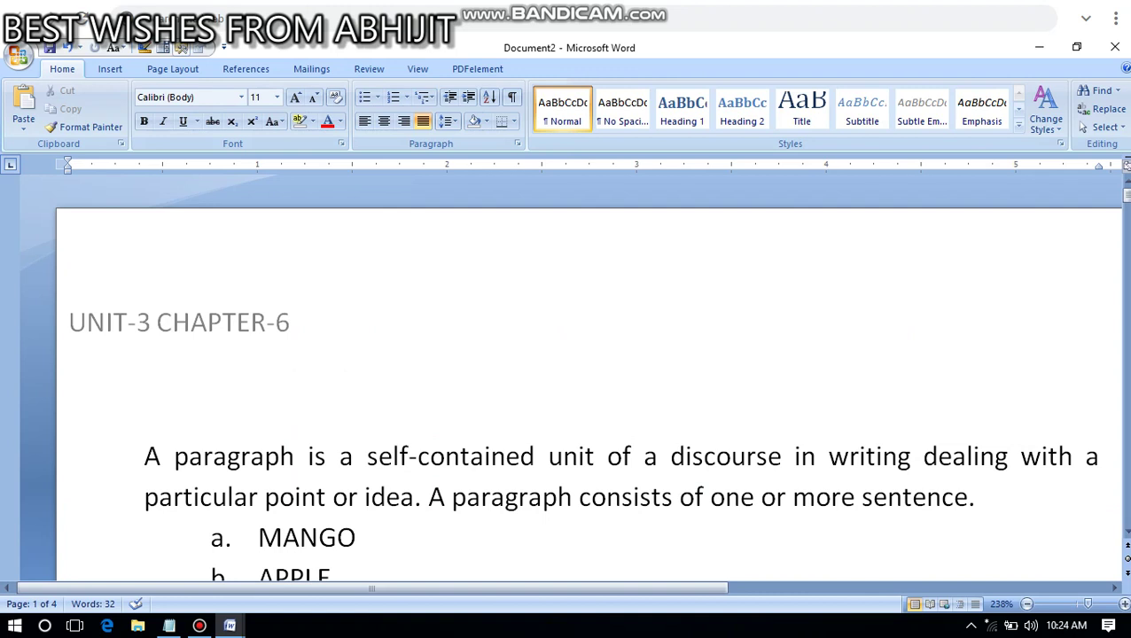
click(172, 68)
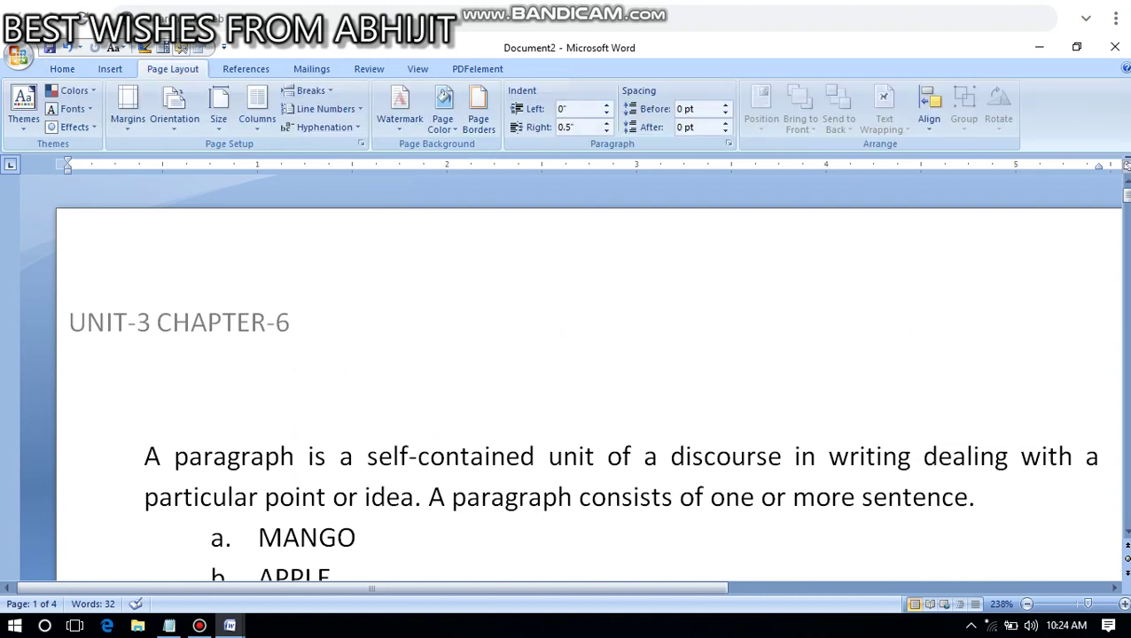
drag(147, 456, 983, 496)
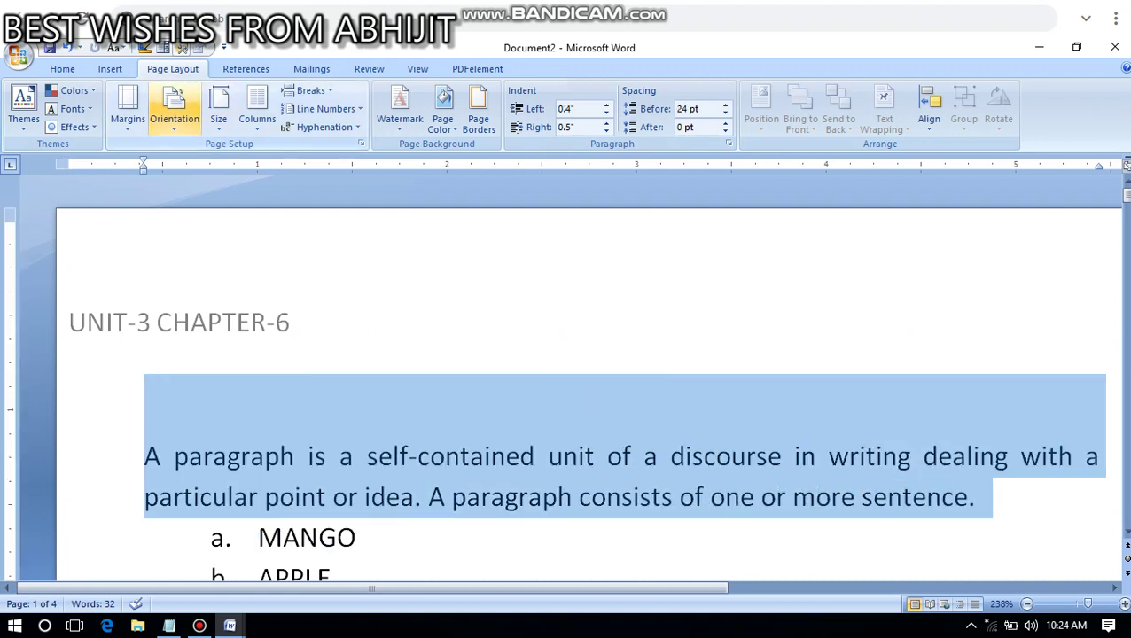
click(257, 111)
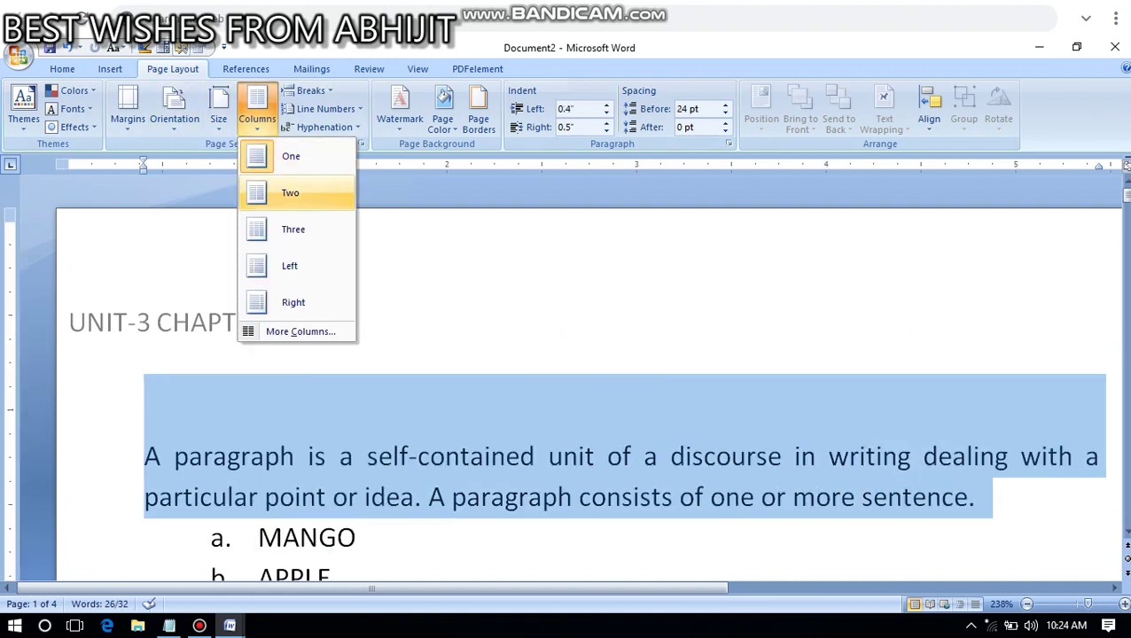
click(289, 192)
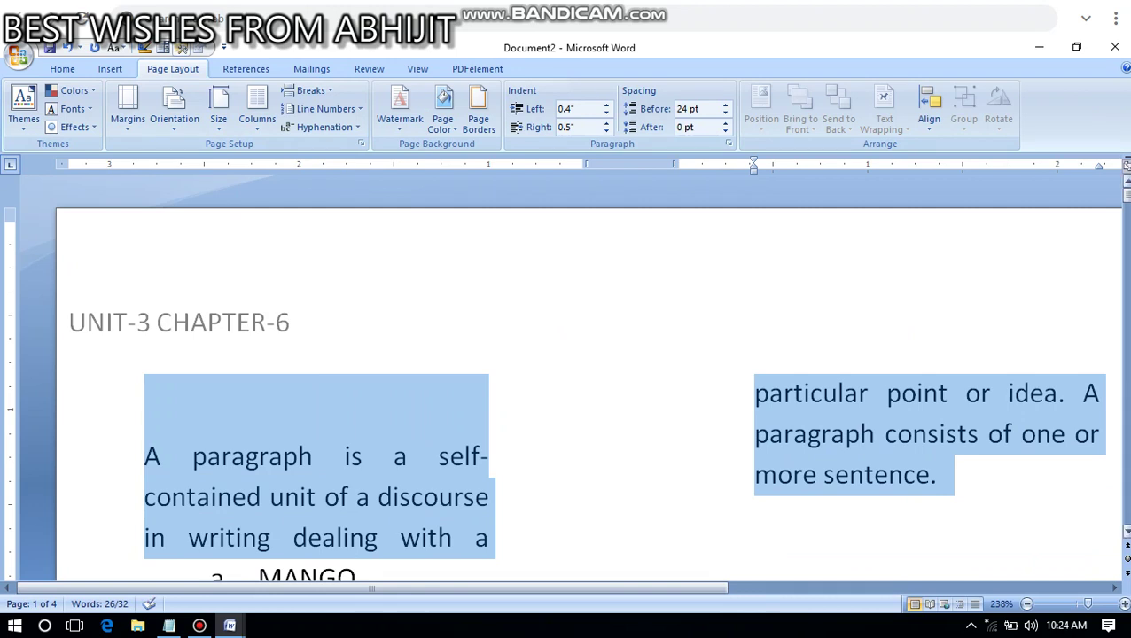
scroll(585, 385, down, 2)
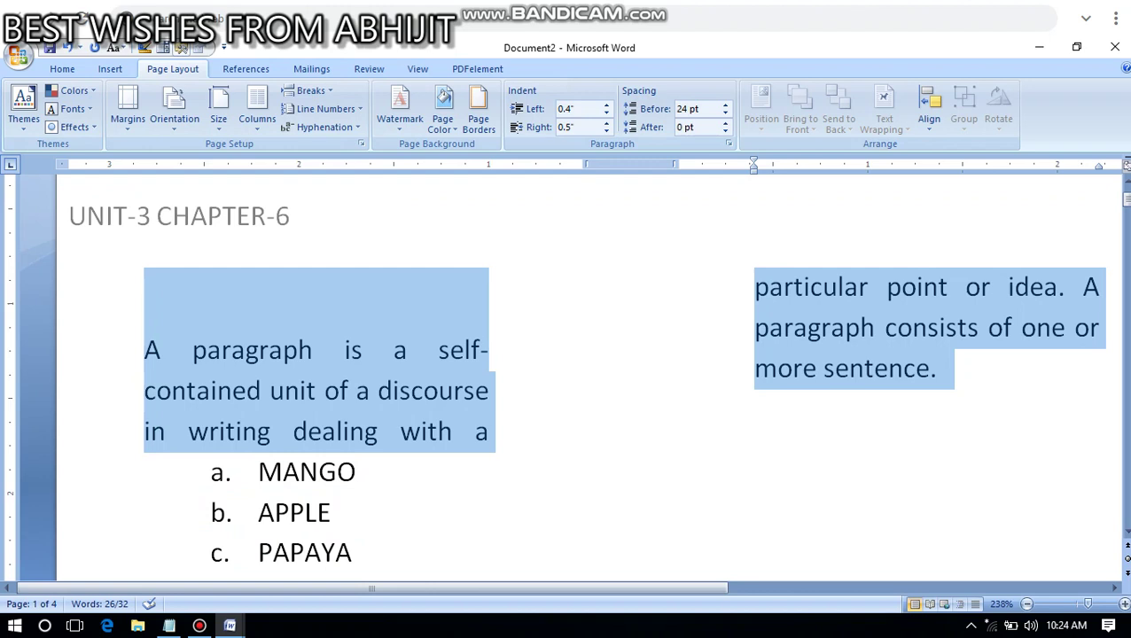
key(ctrl+z)
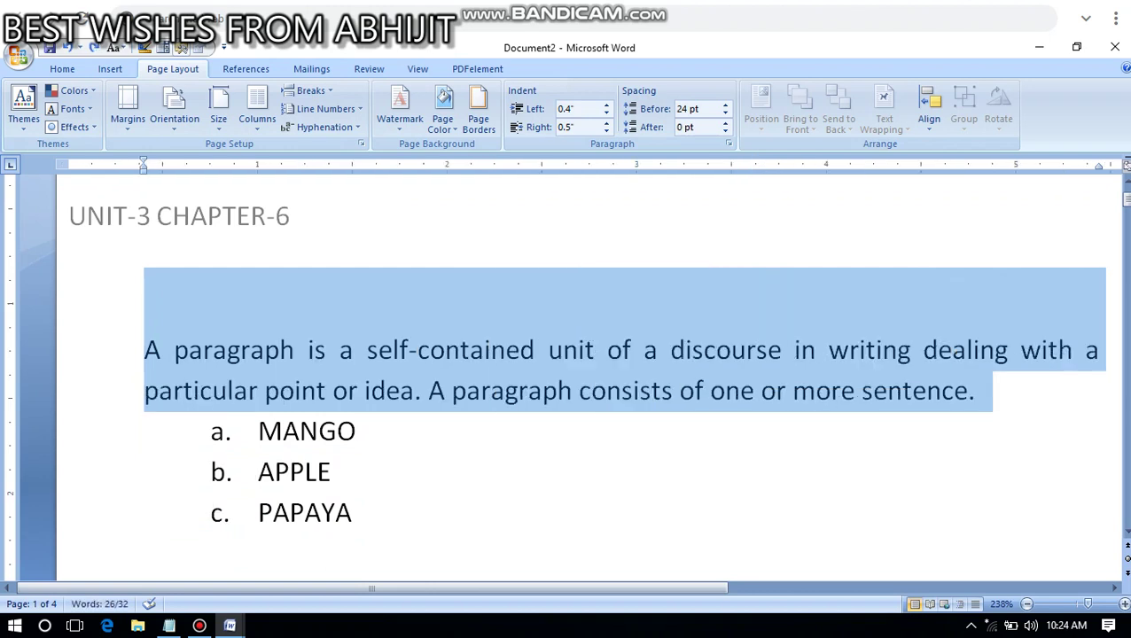
Add an empty line after the introductory paragraph and lay the paragraph out in two columns
click(976, 391)
key(Return)
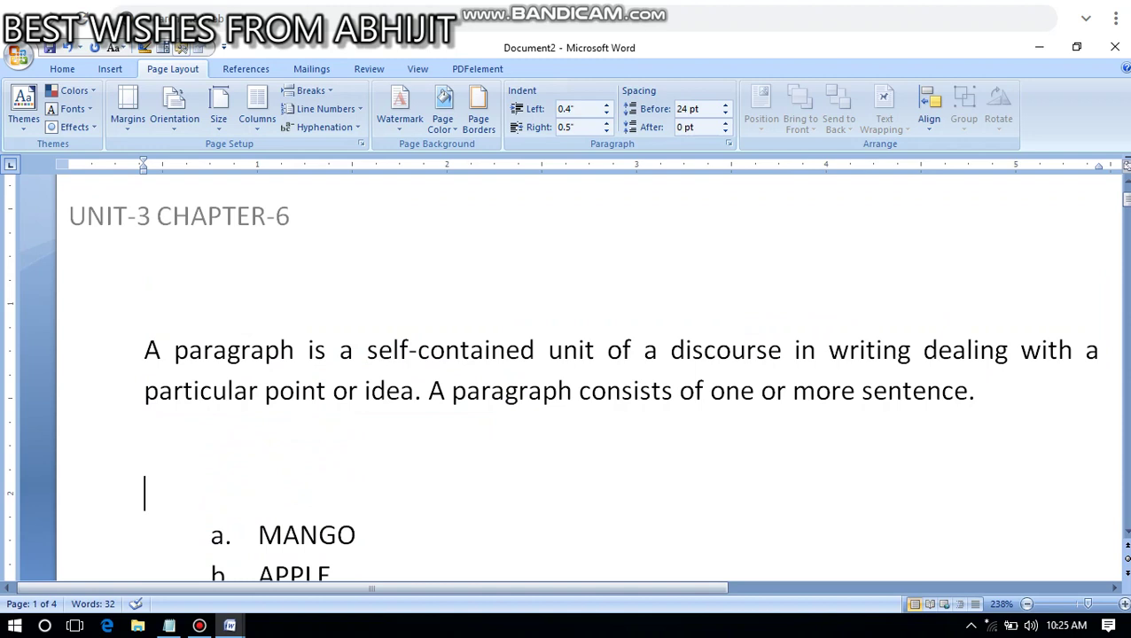
drag(145, 350, 991, 392)
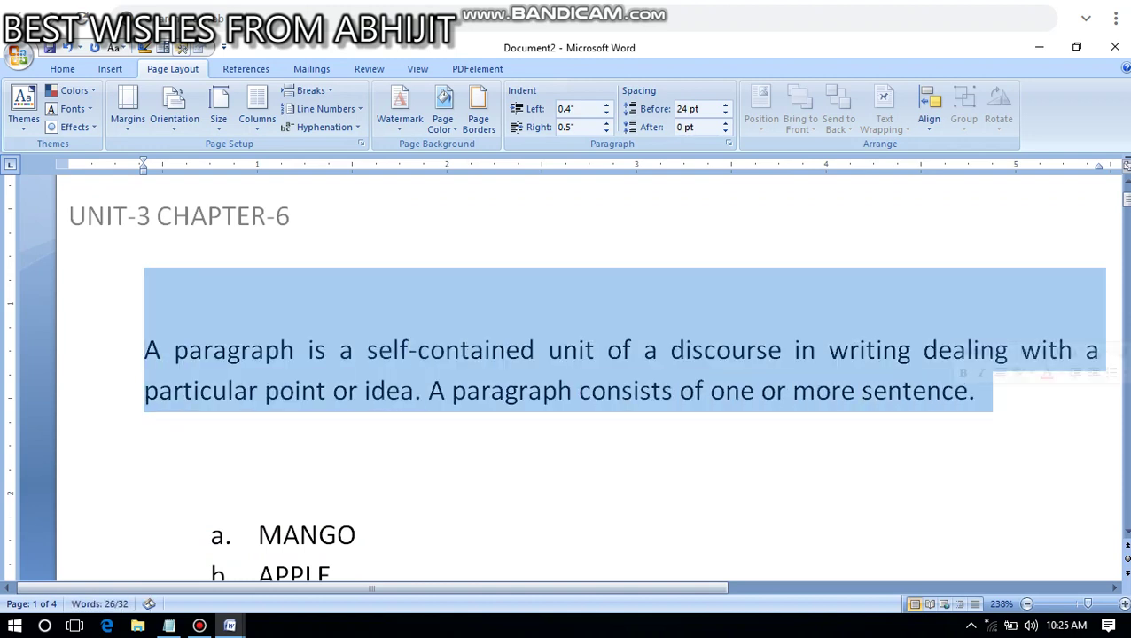
click(257, 111)
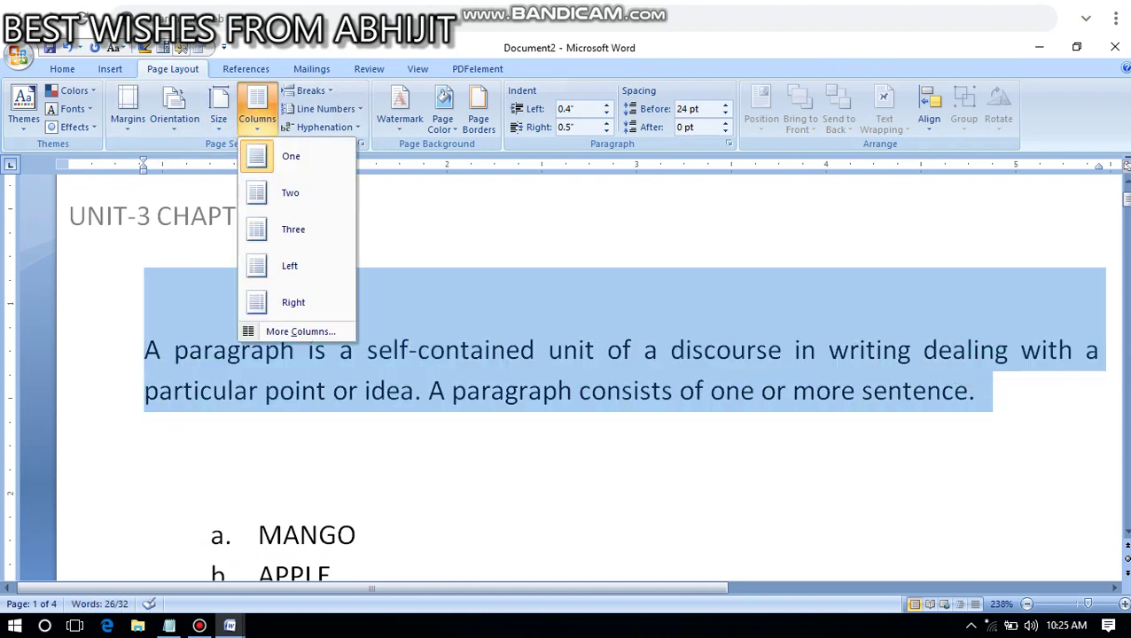
key(Escape)
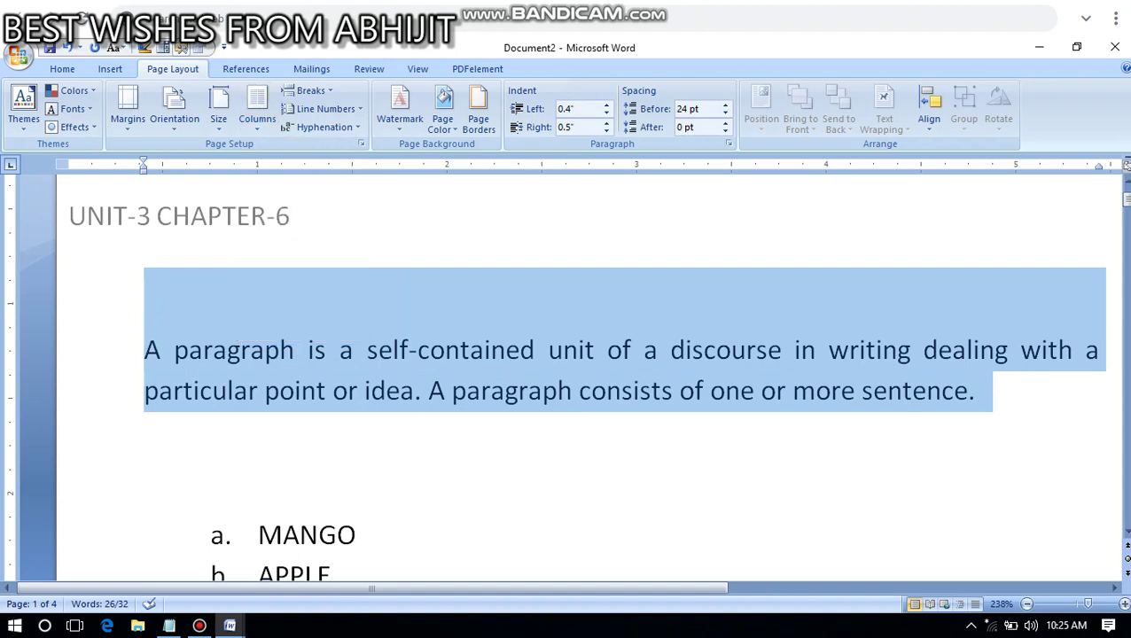
click(62, 69)
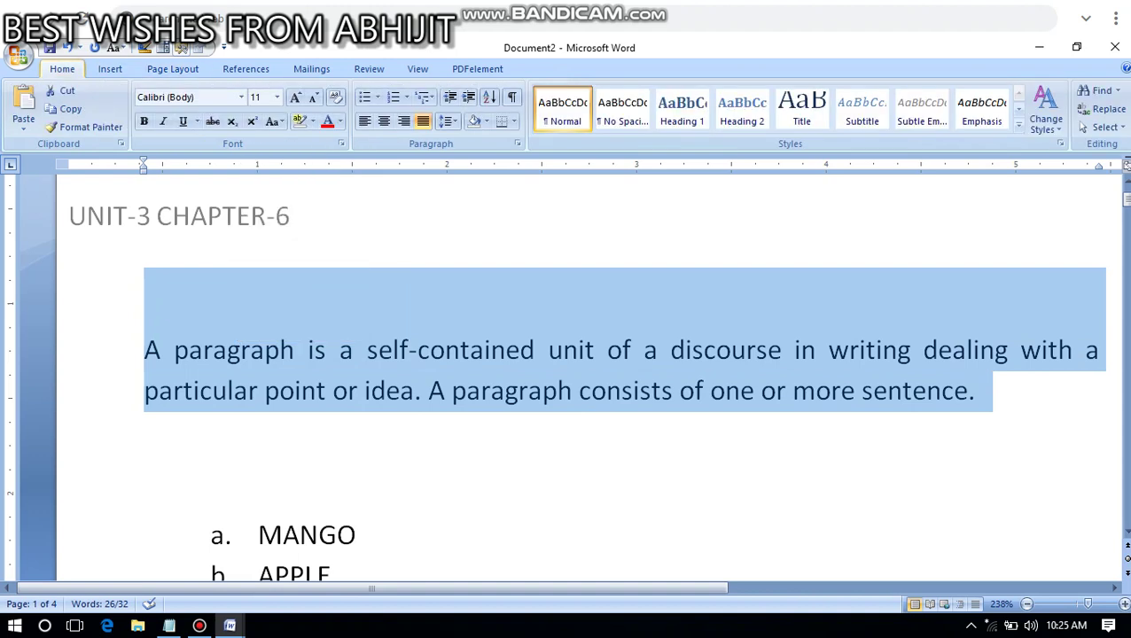
click(173, 68)
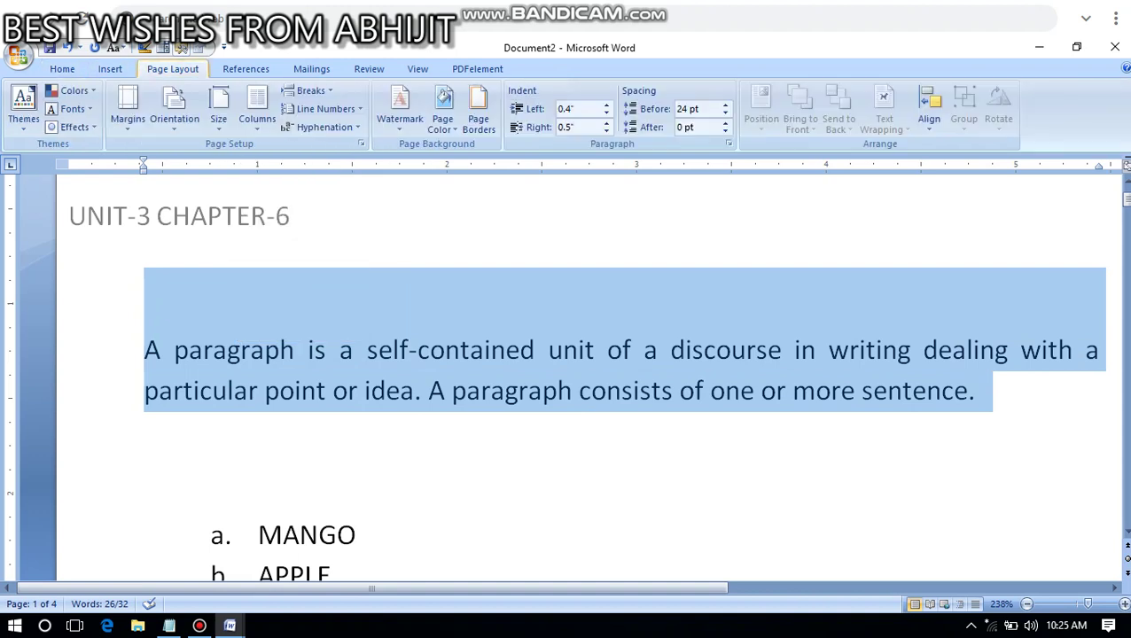
click(257, 111)
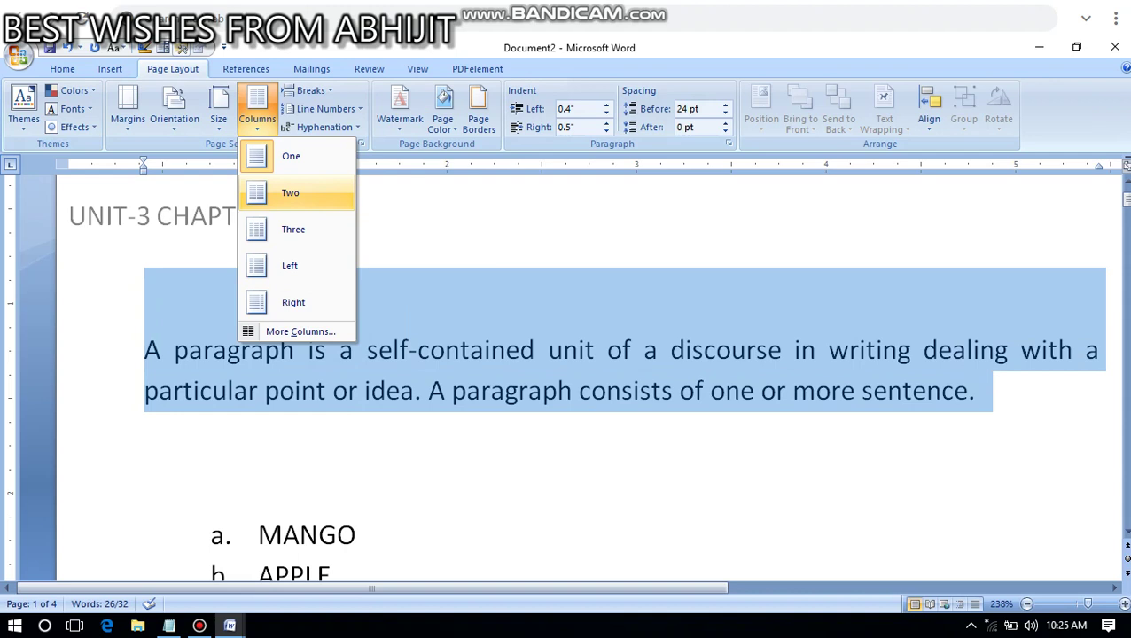
click(290, 192)
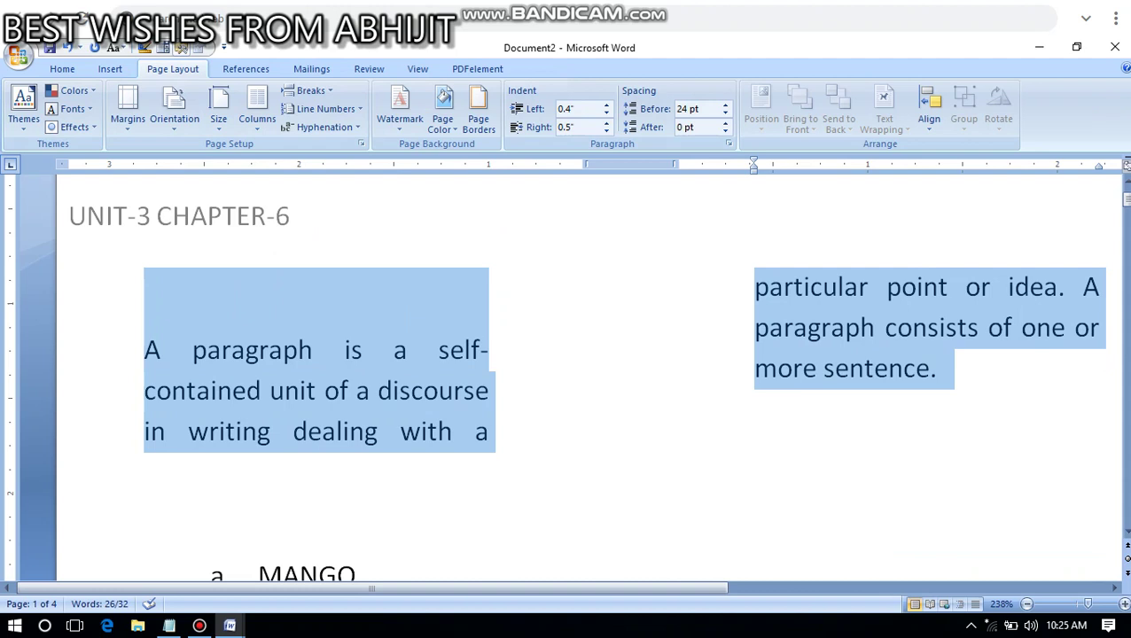
click(494, 432)
Insert the picture "download (1)" below the fruit list, from WAY OF LIGHT inside PHOTO ARTICLE in the desktop folder DESKTOP -07-06-2020
scroll(589, 378, down, 6)
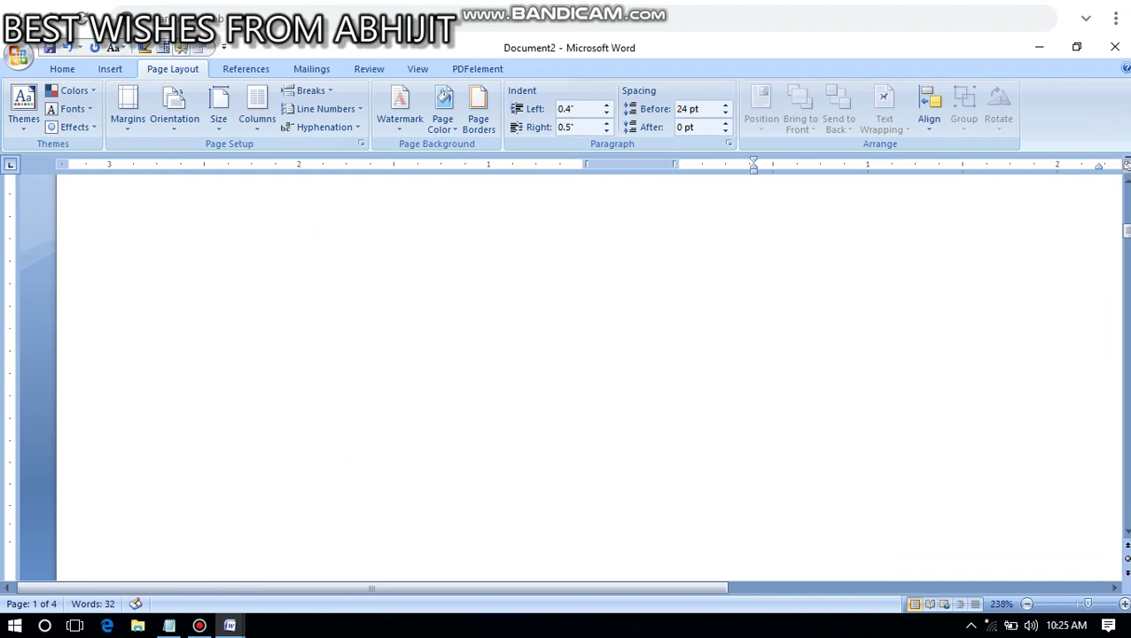
scroll(588, 378, up, 3)
click(69, 384)
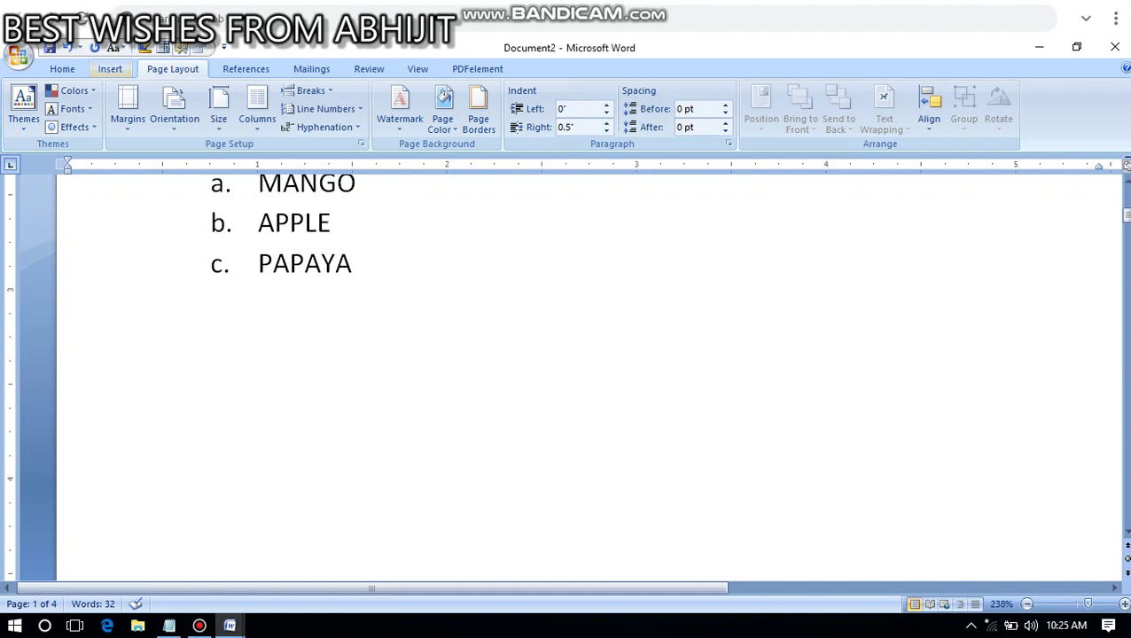
click(110, 68)
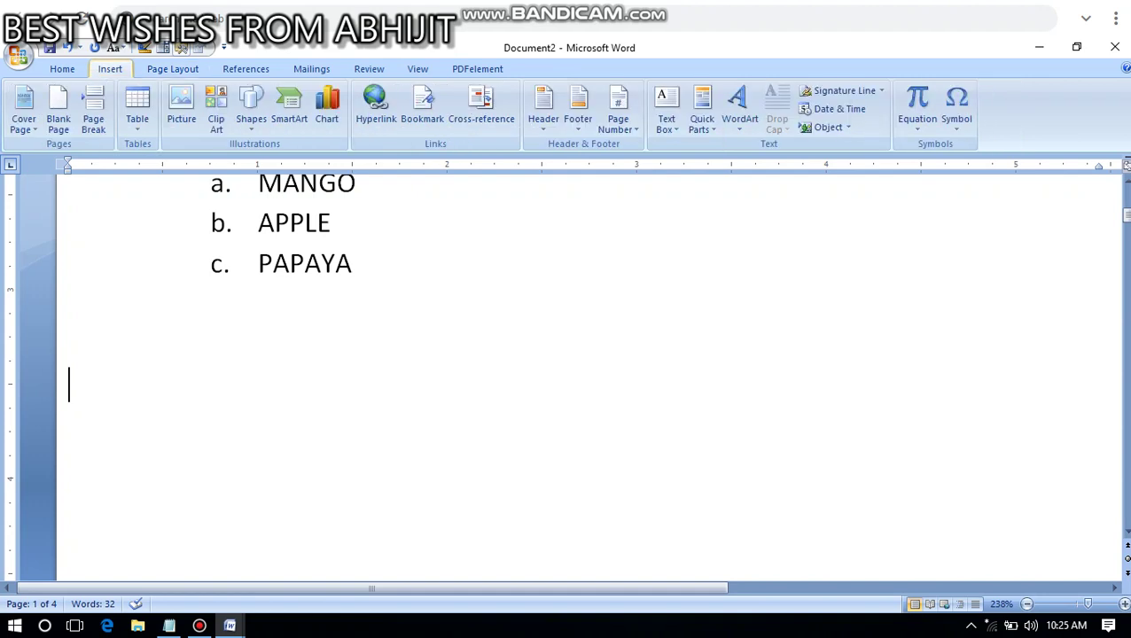
click(180, 105)
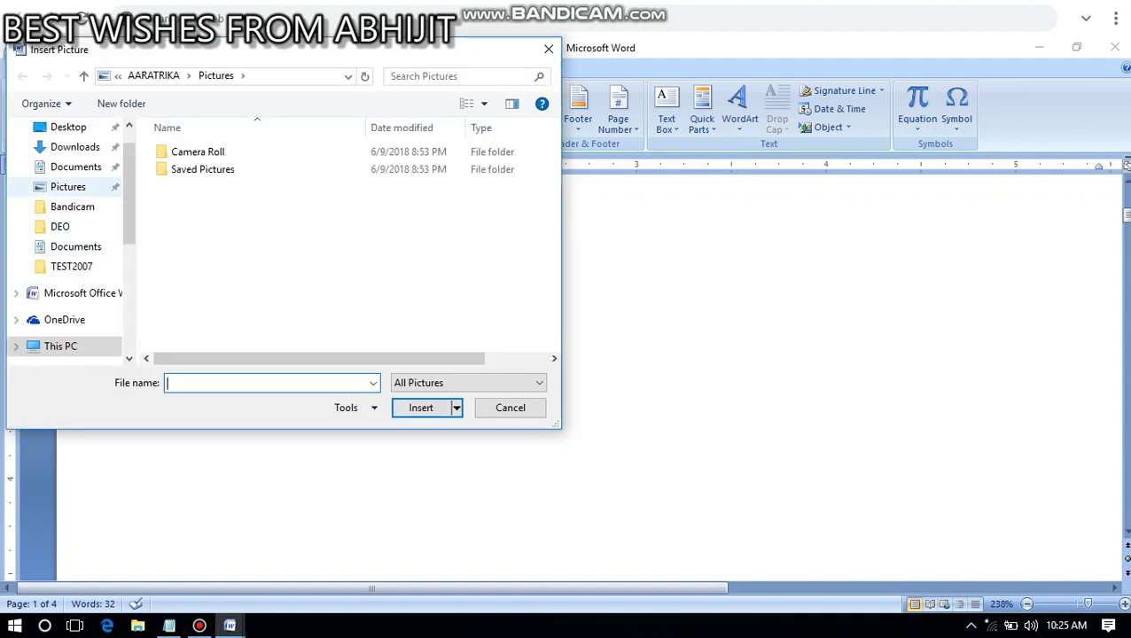
click(69, 126)
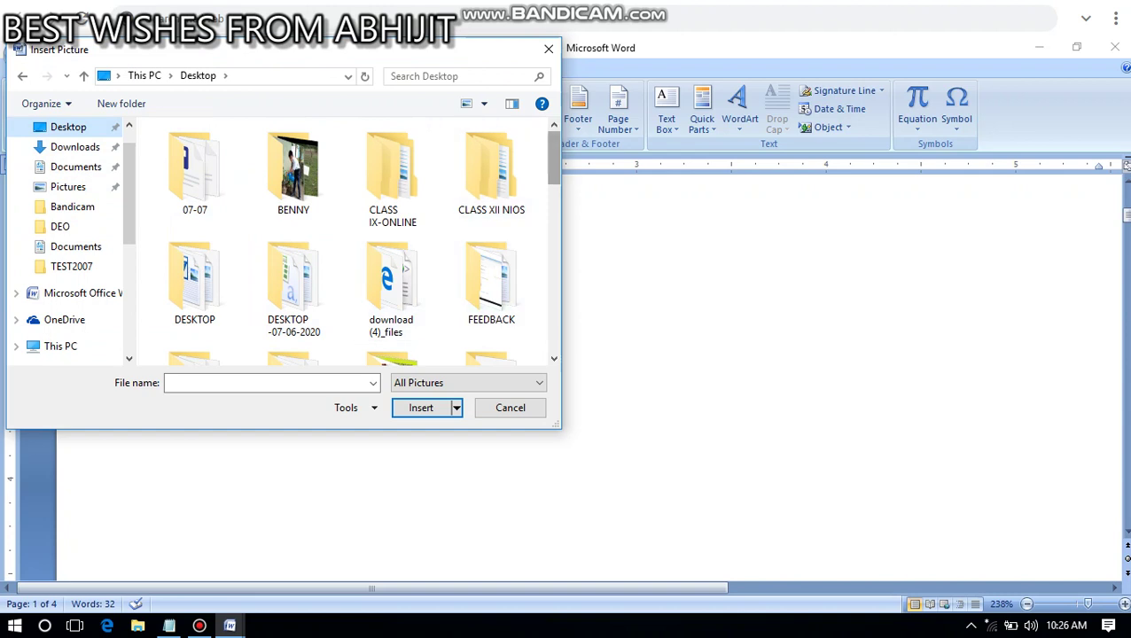
scroll(491, 173, down, 1)
double_click(293, 266)
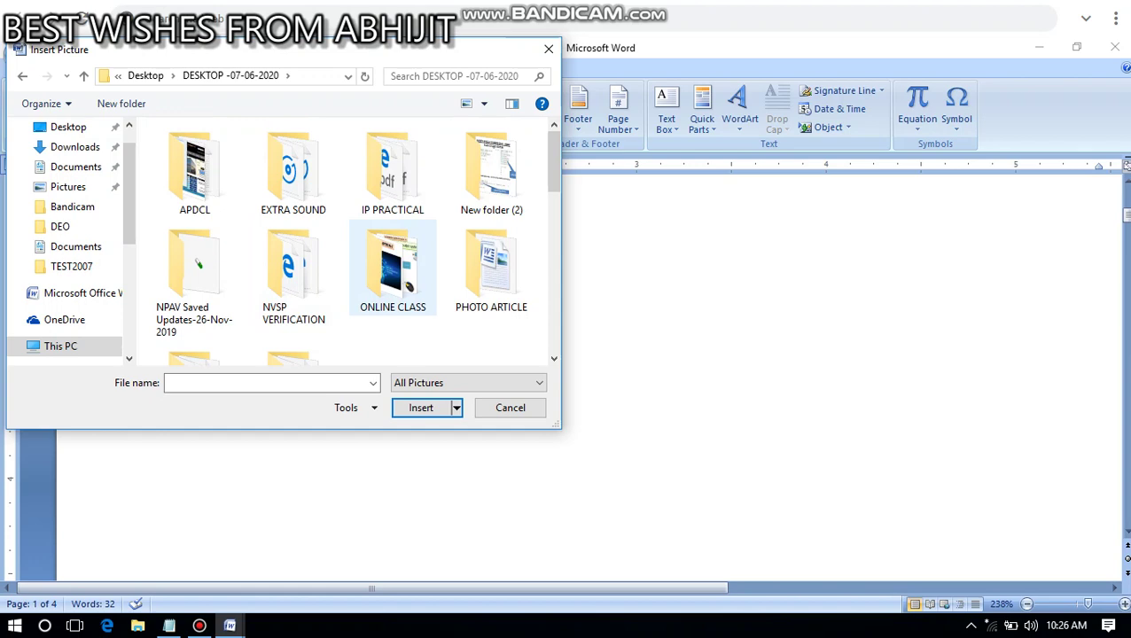
double_click(491, 266)
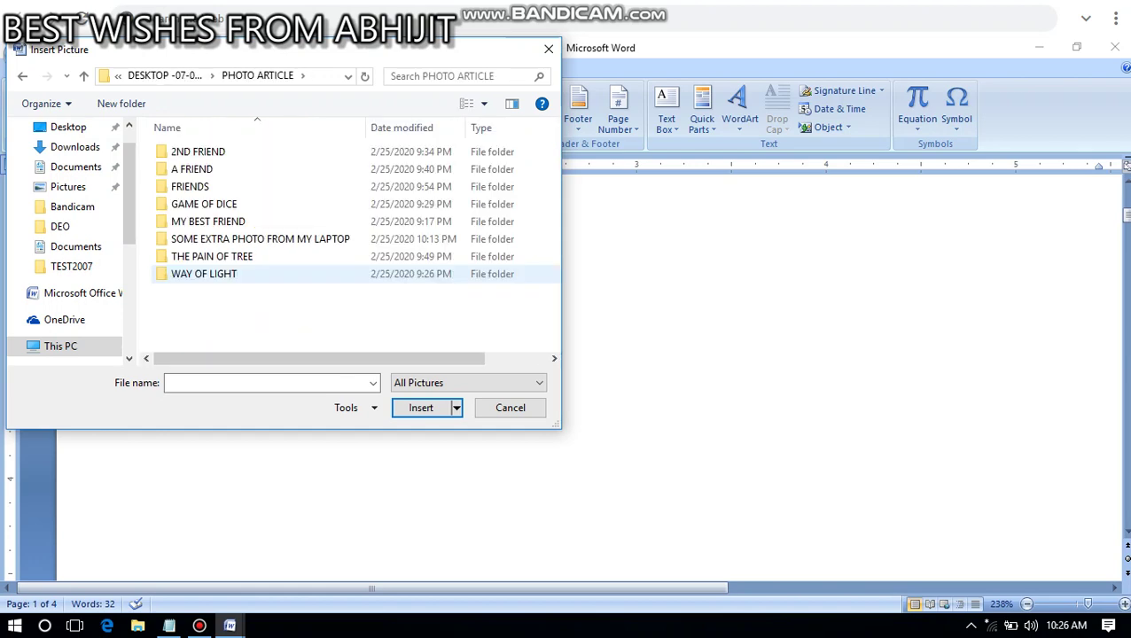
double_click(204, 274)
click(193, 174)
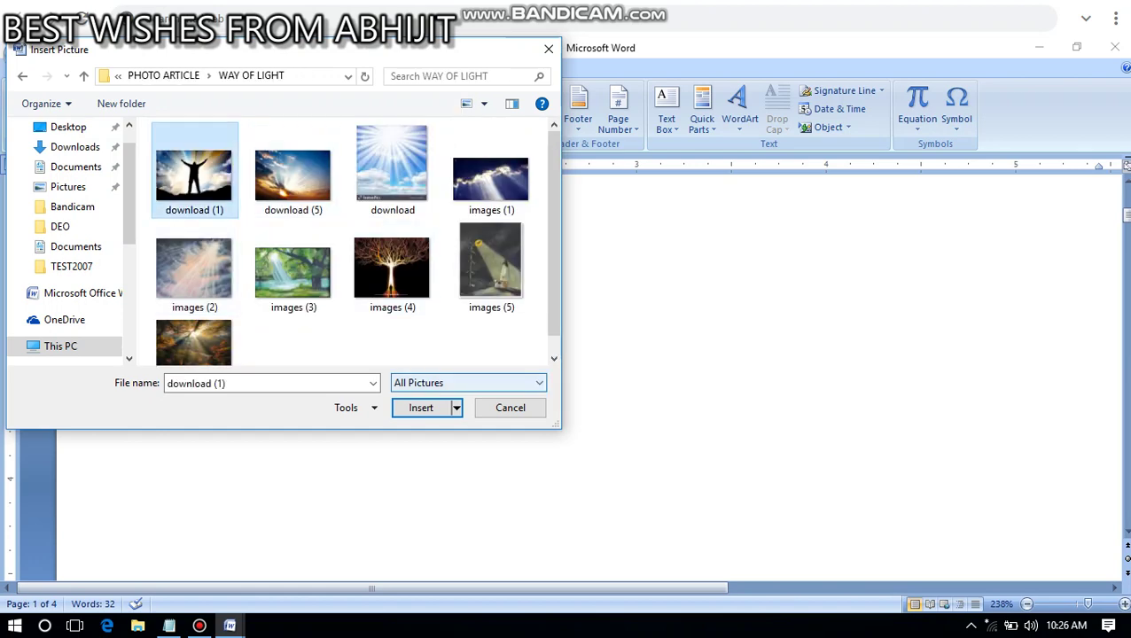
click(421, 408)
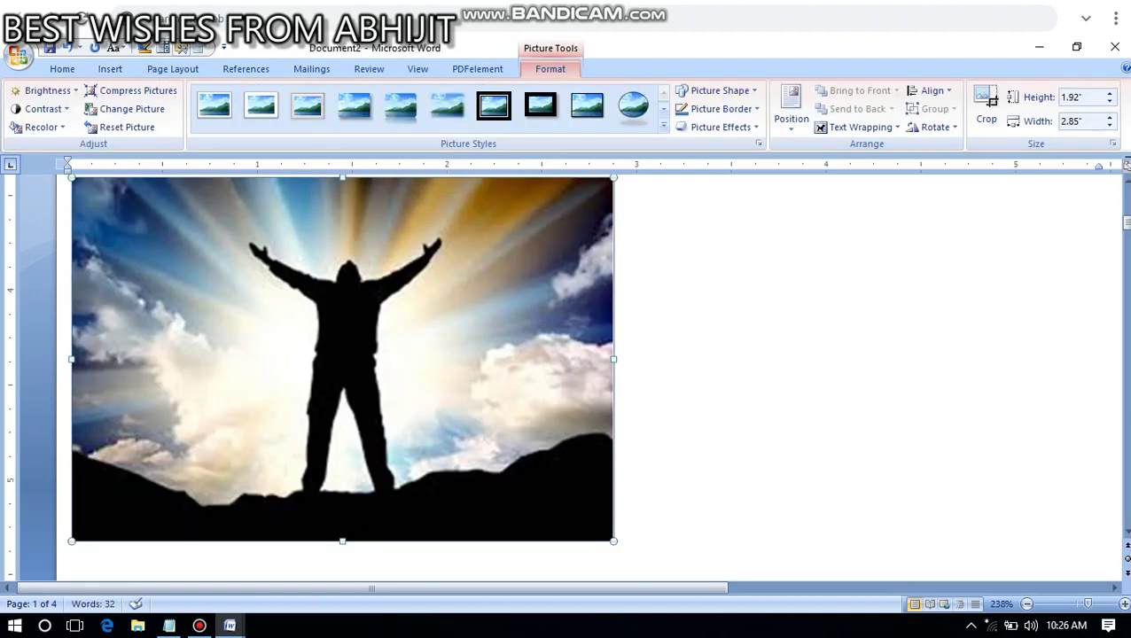
Shrink the picture to about 0.89" high by 1.33" wide and set its text wrapping to in front of the text
drag(614, 540, 326, 347)
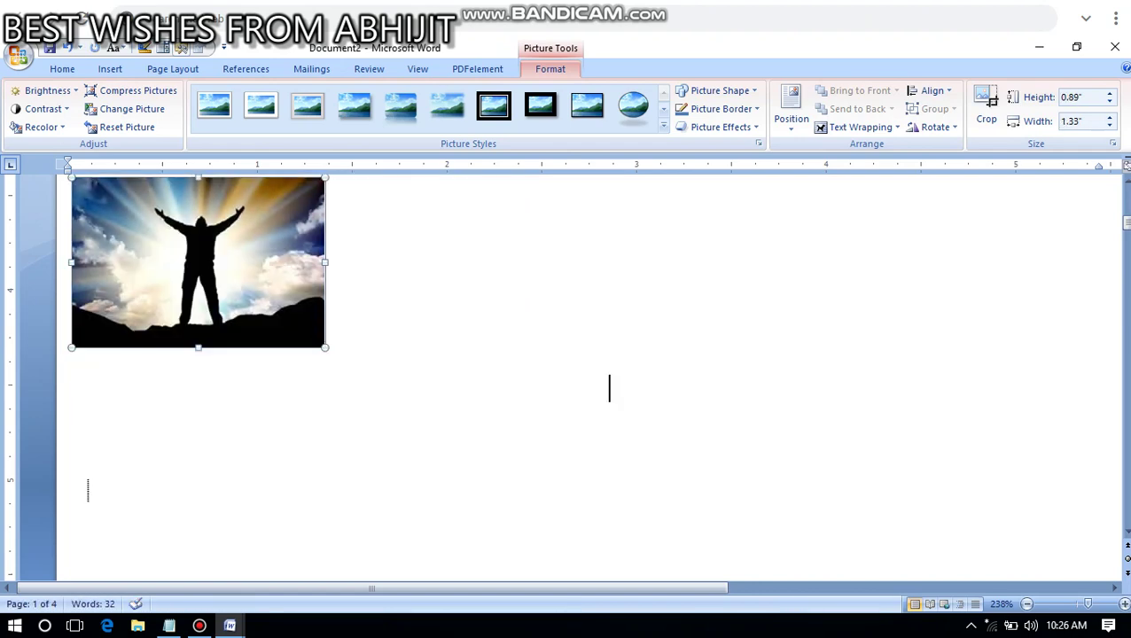
click(860, 126)
click(870, 202)
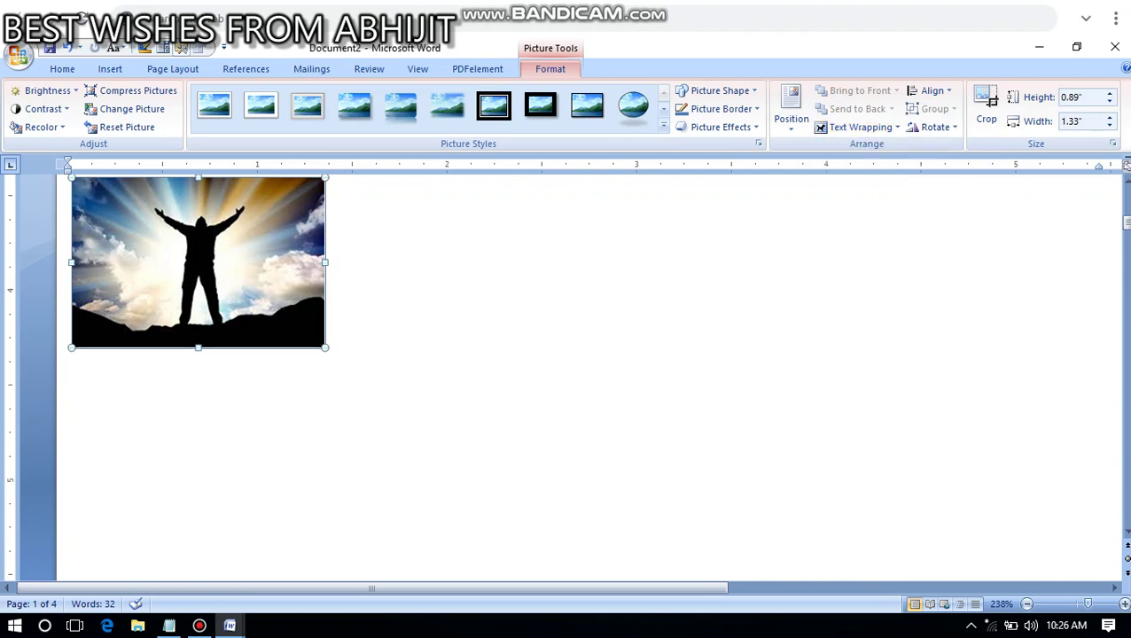
Move the picture up so that it covers the MANGO, APPLE and PAPAYA list
drag(198, 263, 586, 292)
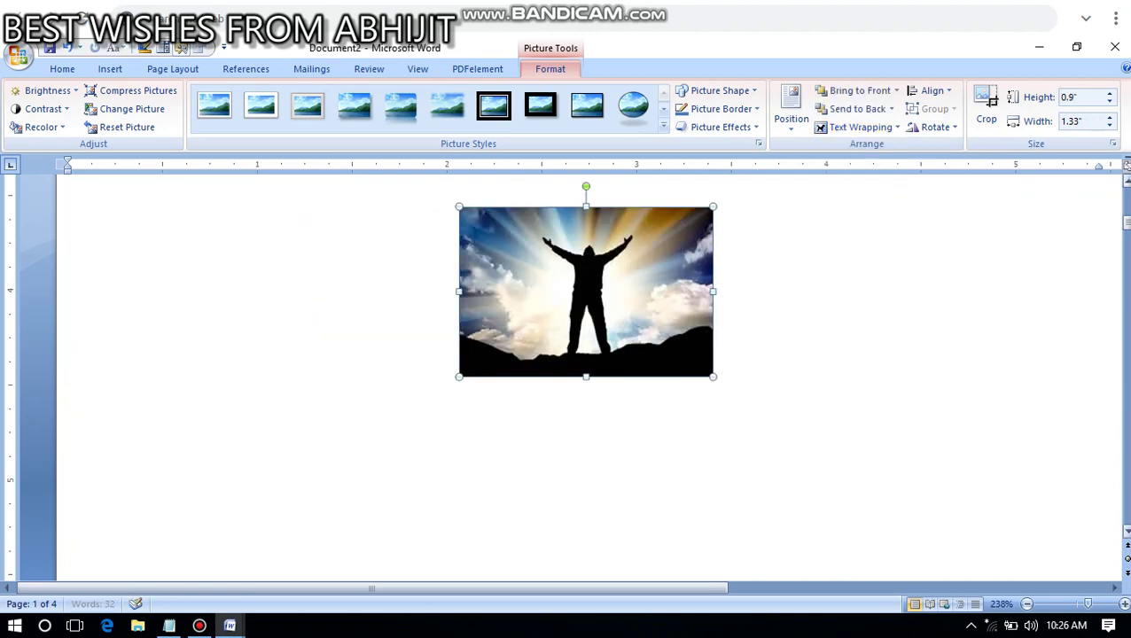
drag(1126, 223, 1127, 214)
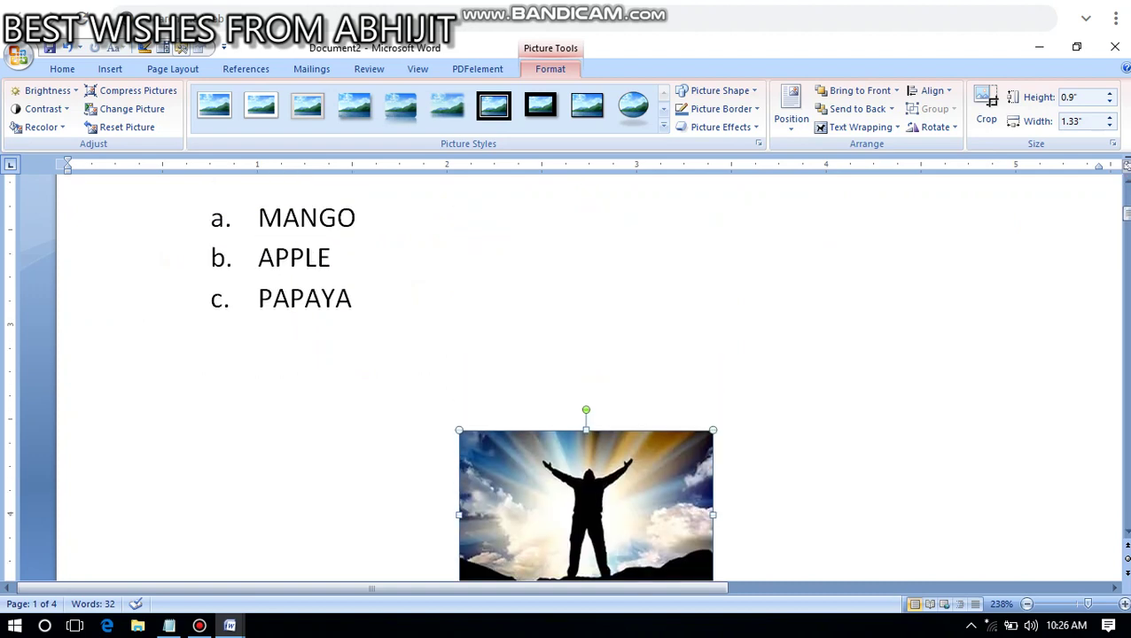
drag(586, 506, 299, 256)
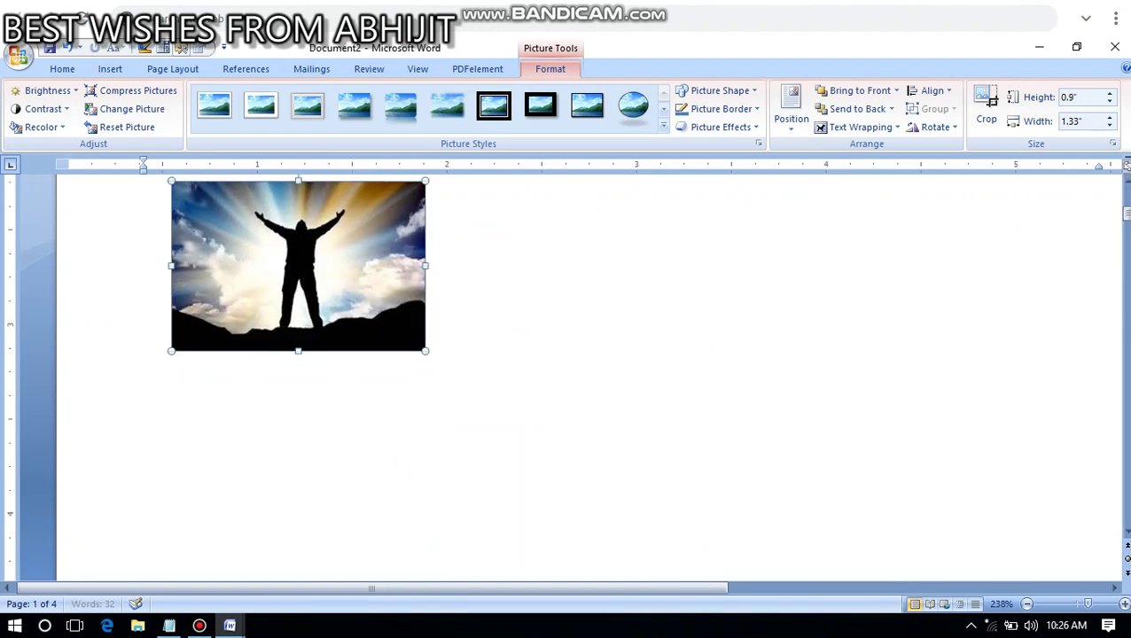
Try placing the picture beneath the list with Send to Back and Send Backward
right_click(344, 262)
mouse_move(443, 382)
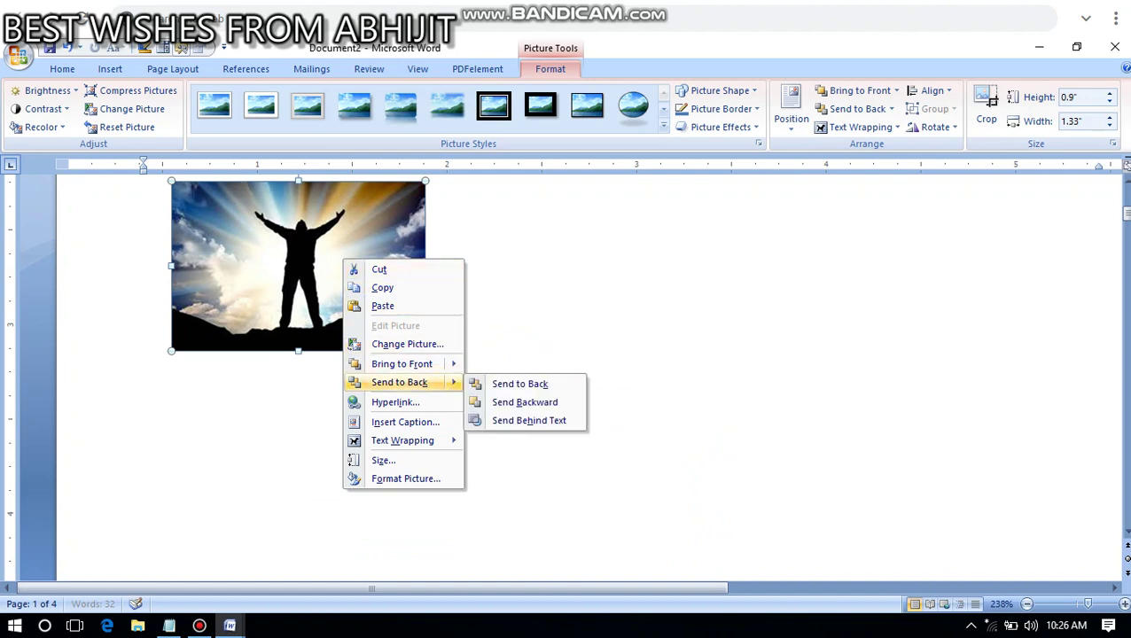
click(518, 383)
right_click(319, 266)
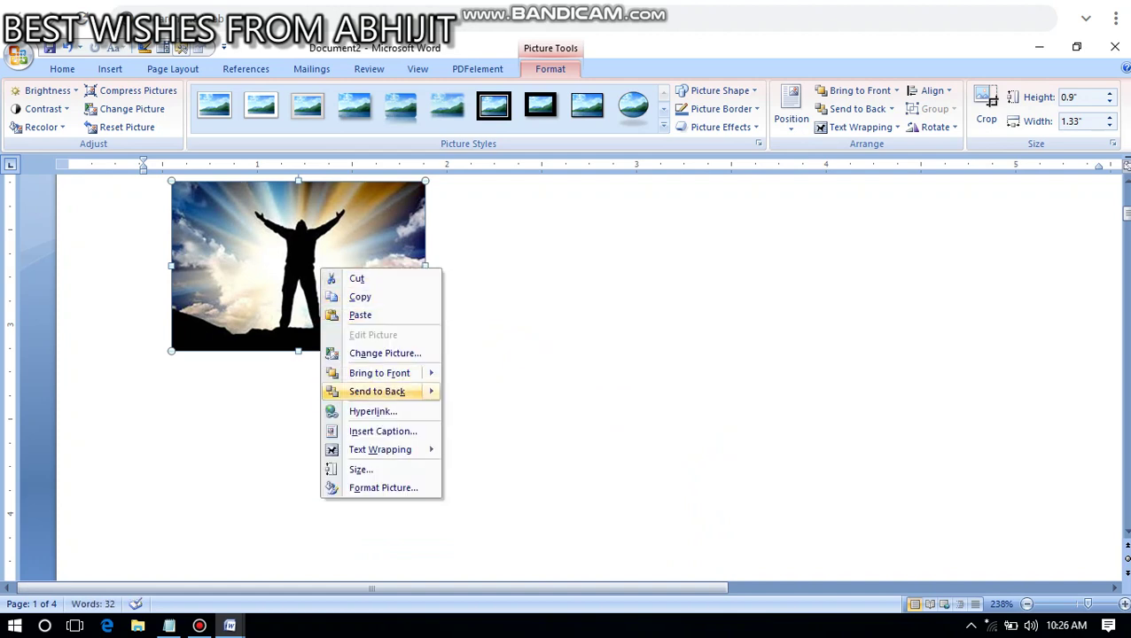
mouse_move(416, 390)
click(502, 412)
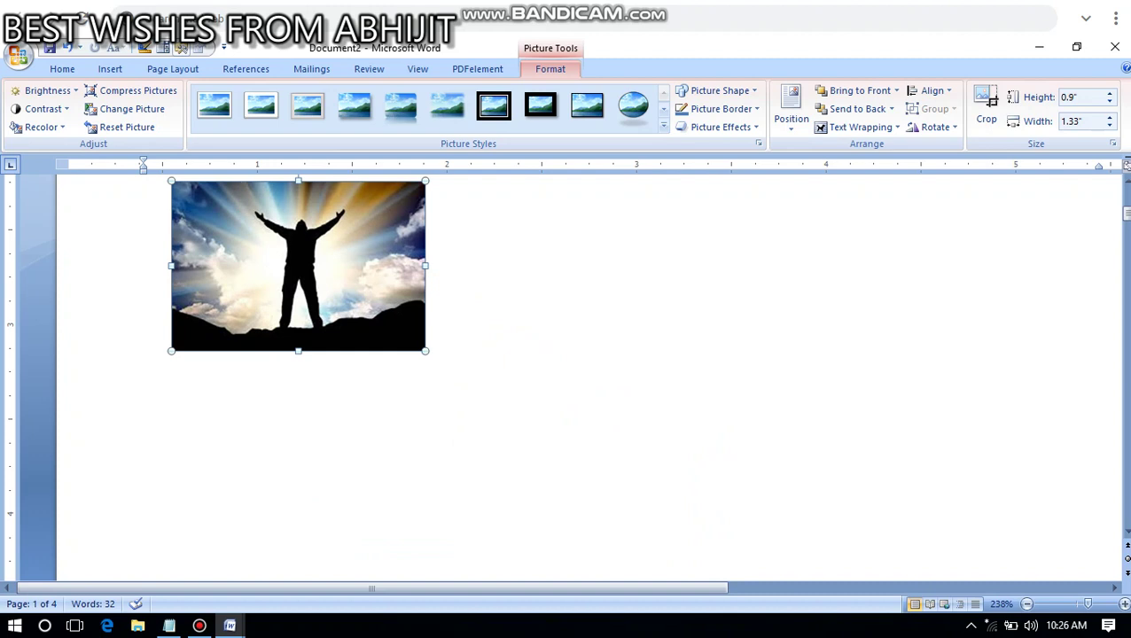
Send the picture behind the text of the fruit list
right_click(379, 300)
mouse_move(400, 423)
click(560, 464)
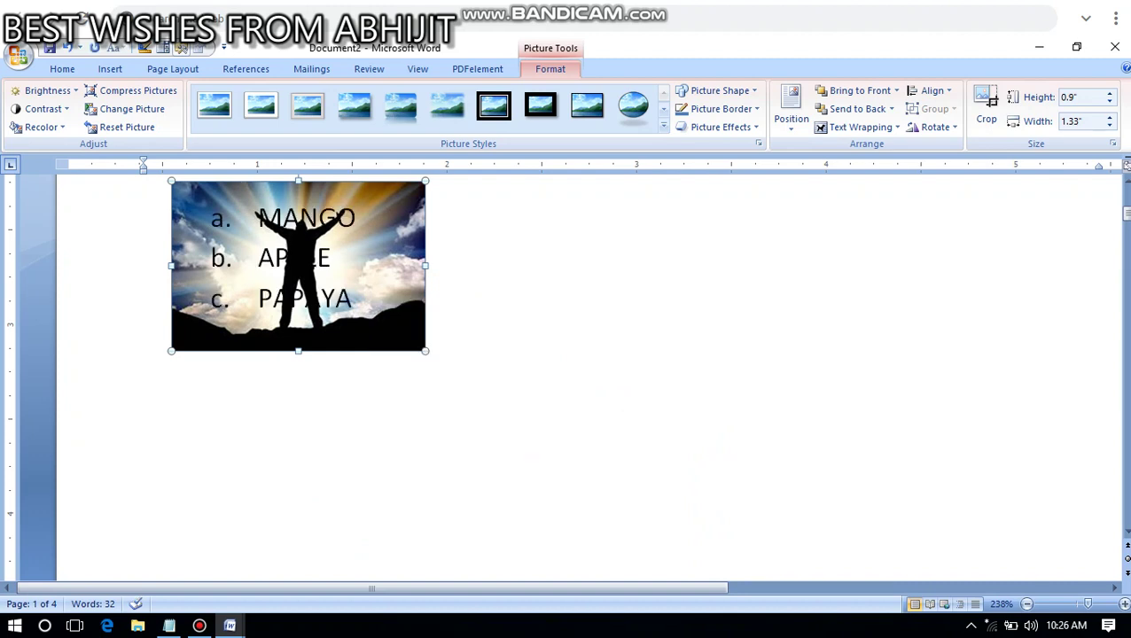
Draw a circle about 0.99" high by 1.02" wide beside the picture behind the fruit list
click(353, 298)
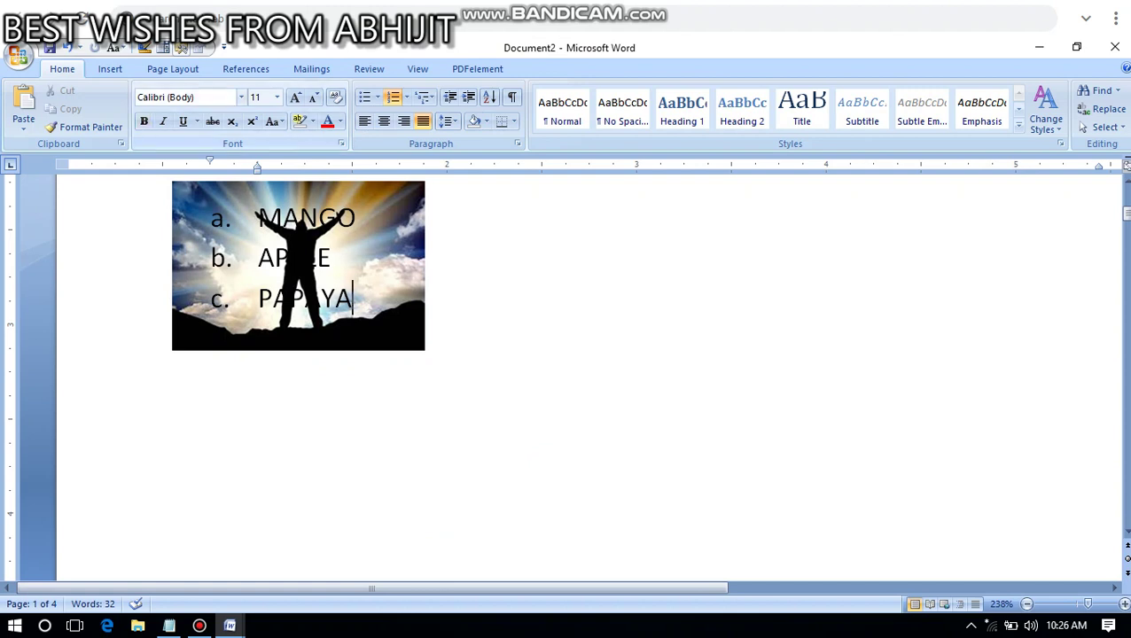
click(110, 69)
click(251, 106)
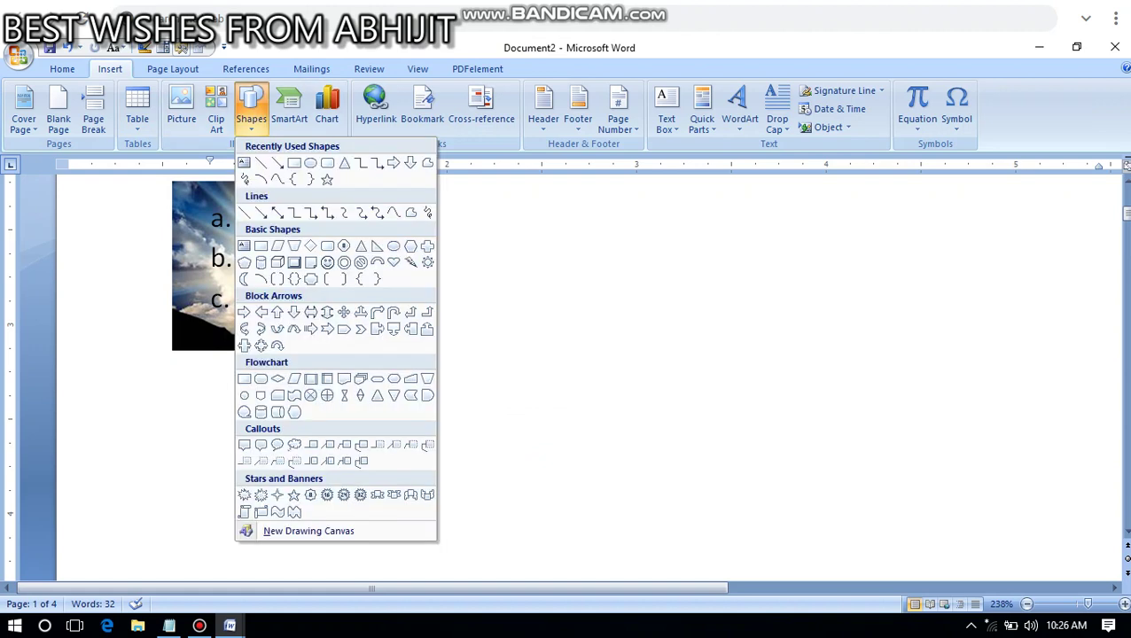
key(Escape)
click(251, 108)
click(310, 163)
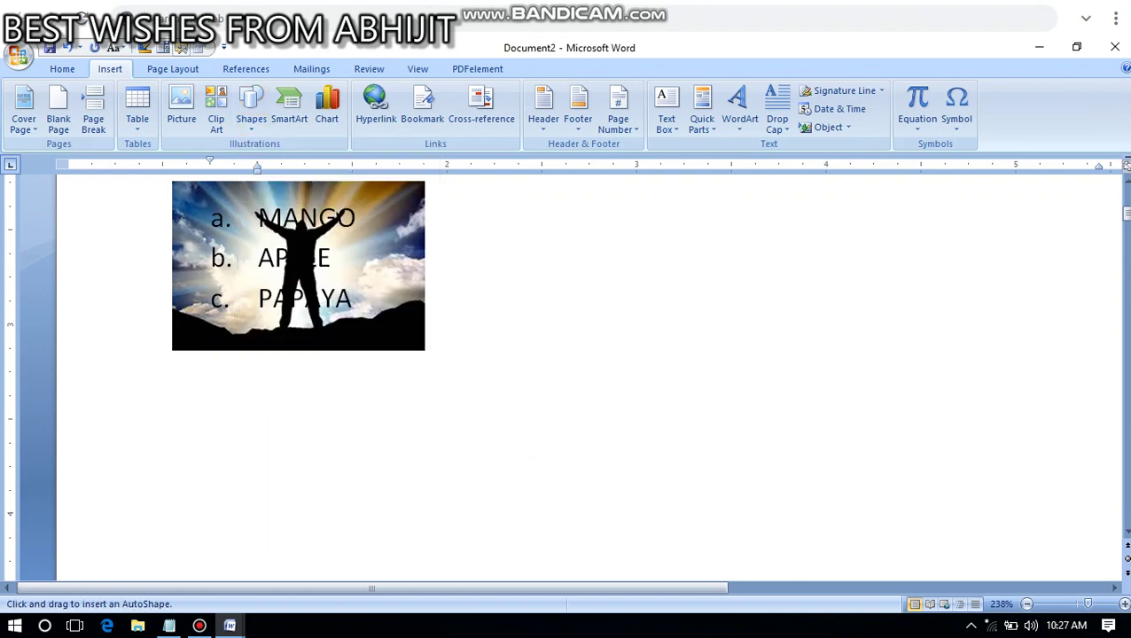
mouse_move(492, 186)
mouse_down()
mouse_move(631, 337)
mouse_move(684, 375)
mouse_up()
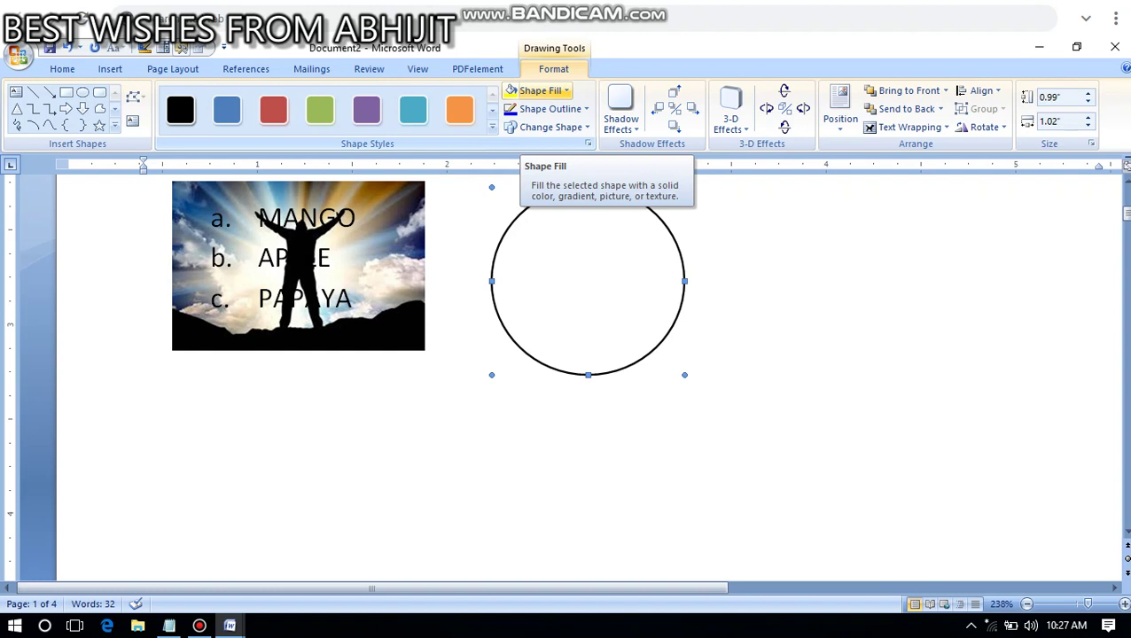
Fill the circle with light red, look at the pattern fills, and replace the fill with the green marble texture
click(539, 90)
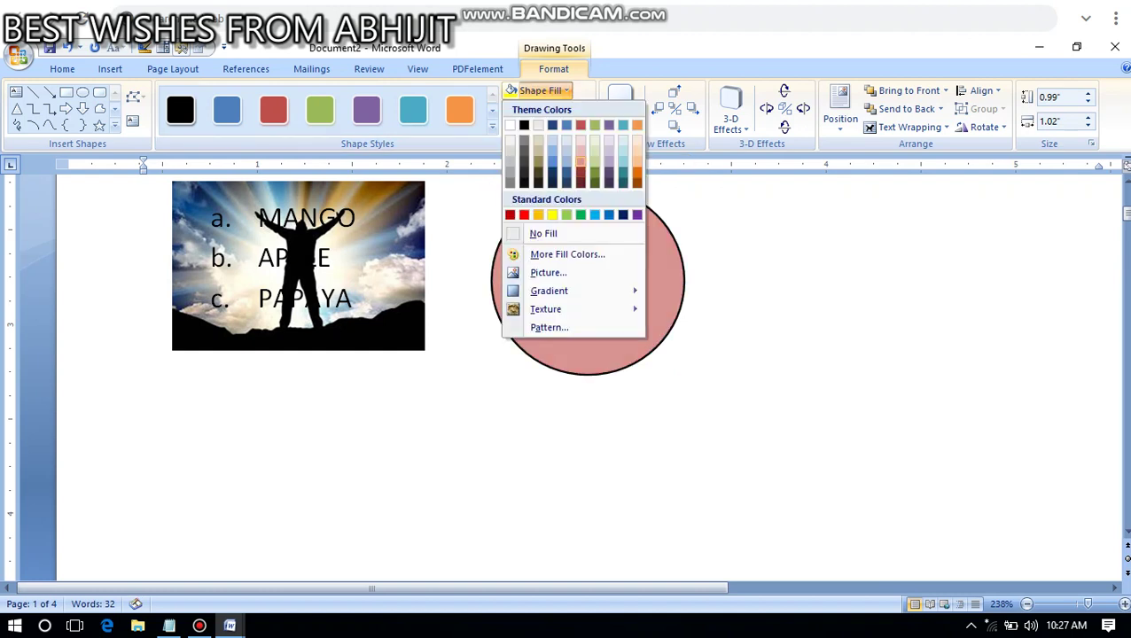
click(579, 161)
click(539, 90)
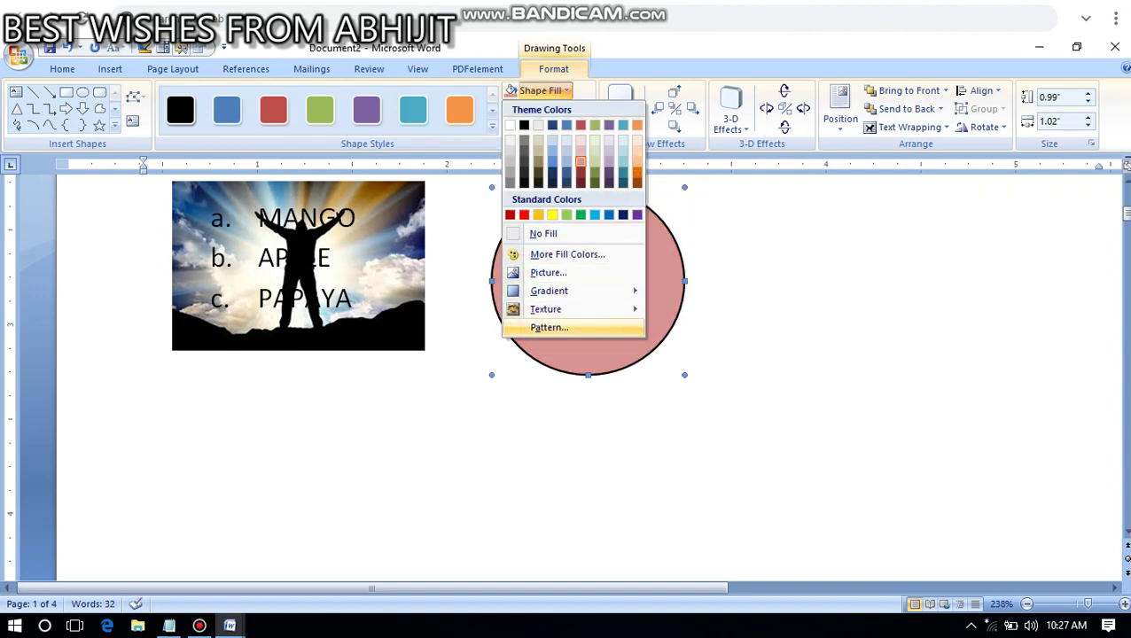
click(549, 327)
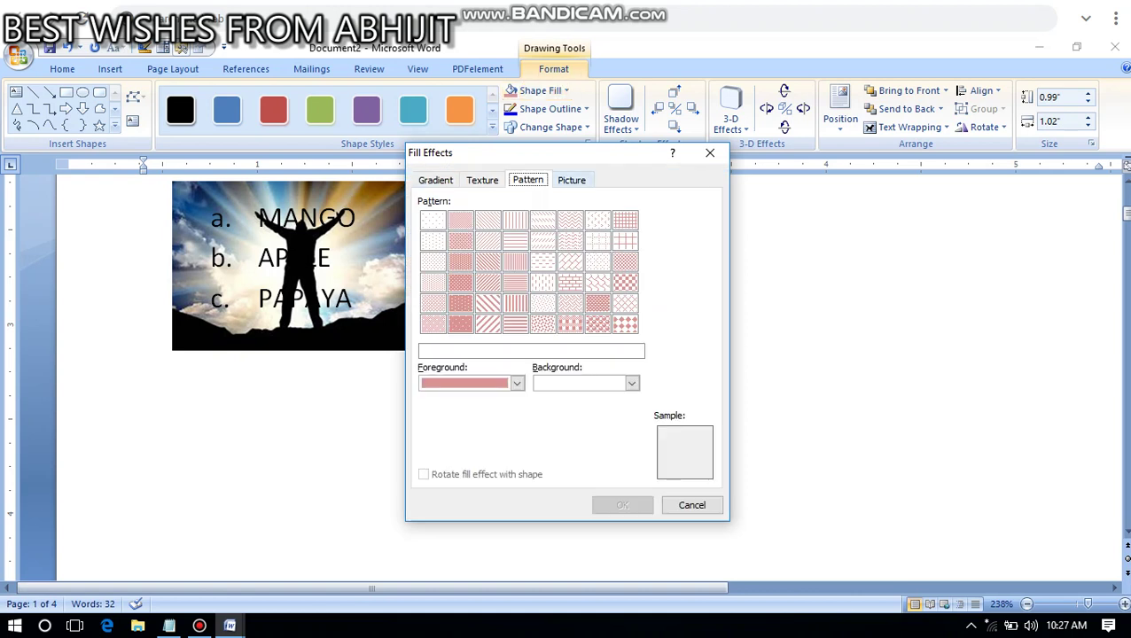
click(709, 152)
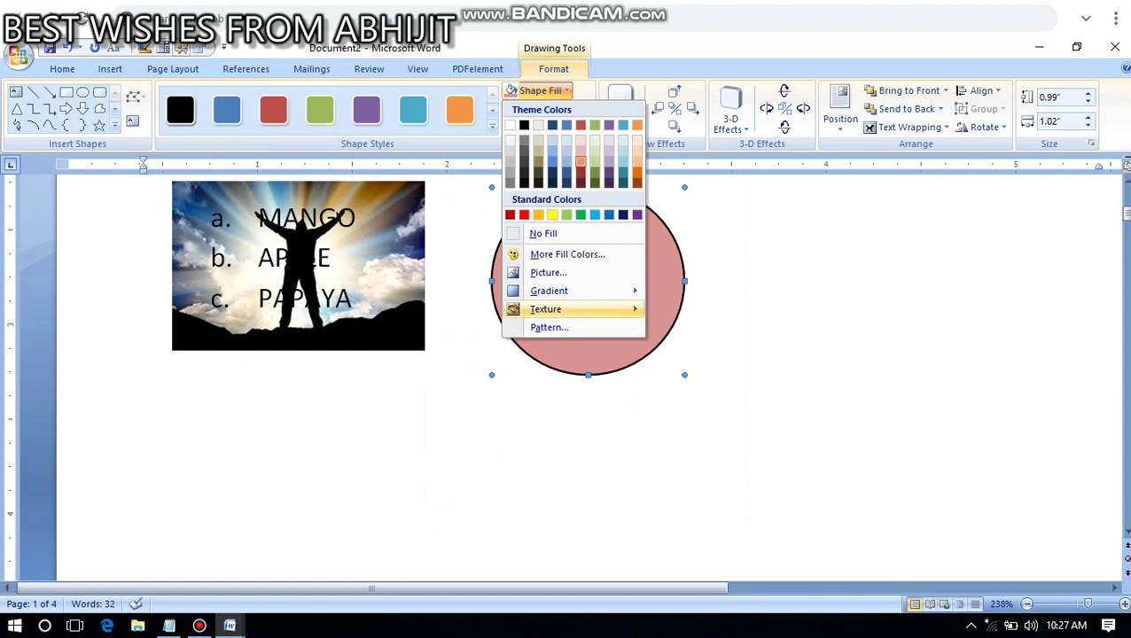
mouse_move(558, 309)
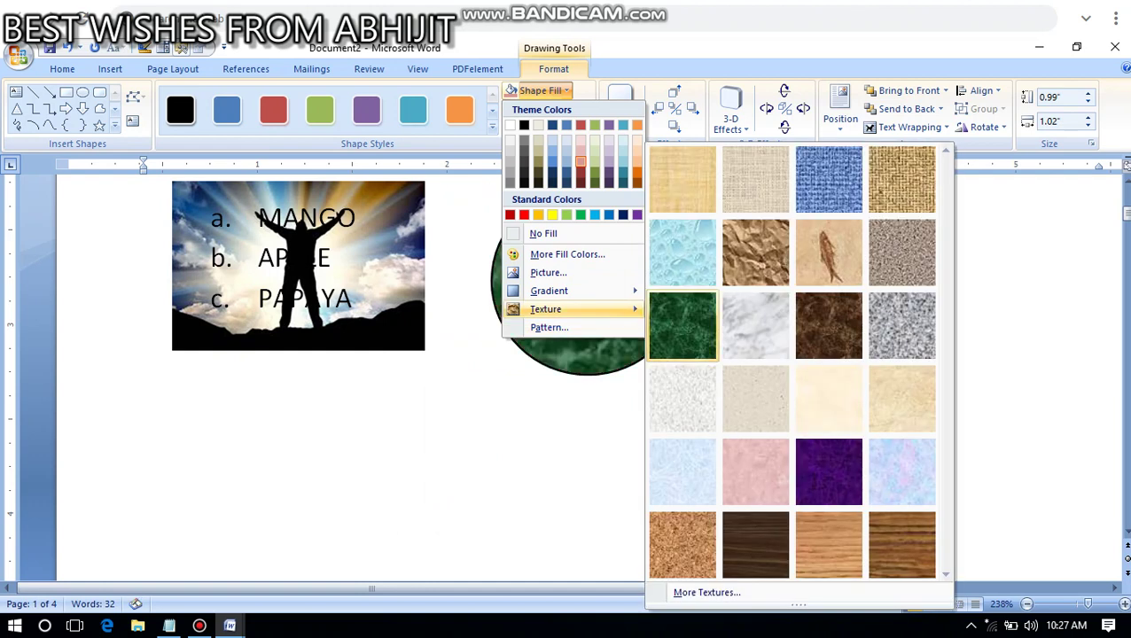
click(681, 325)
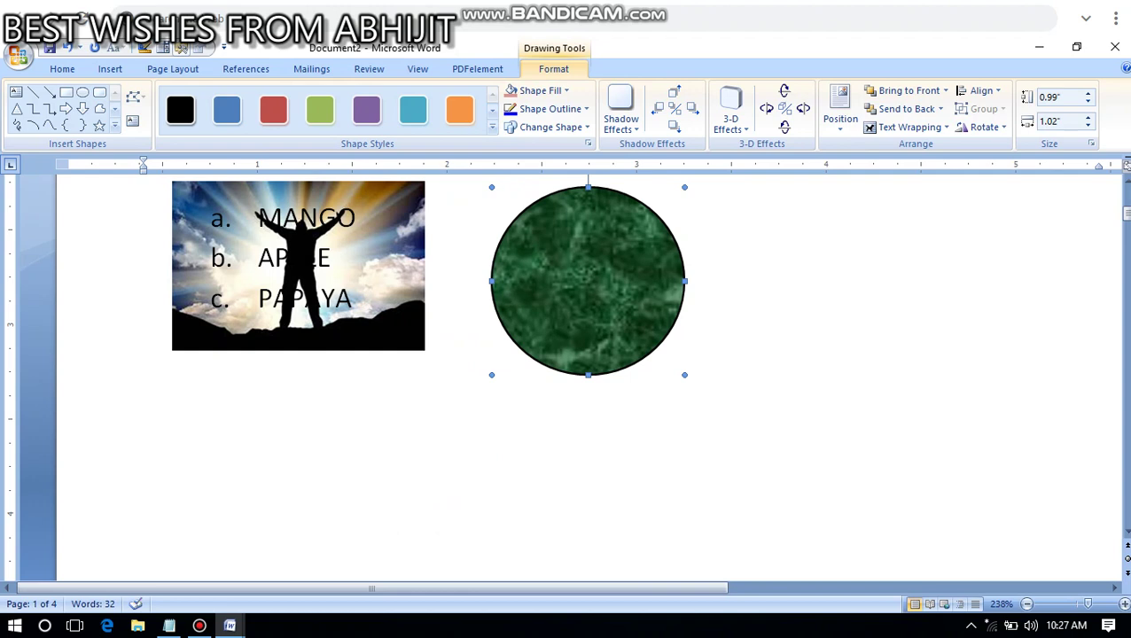
Enlarge the circle to about 1.87" high by 1.97" wide and add the text HAPPY BIRTH DAY, TO and YOU on separate lines inside it
drag(684, 374, 865, 539)
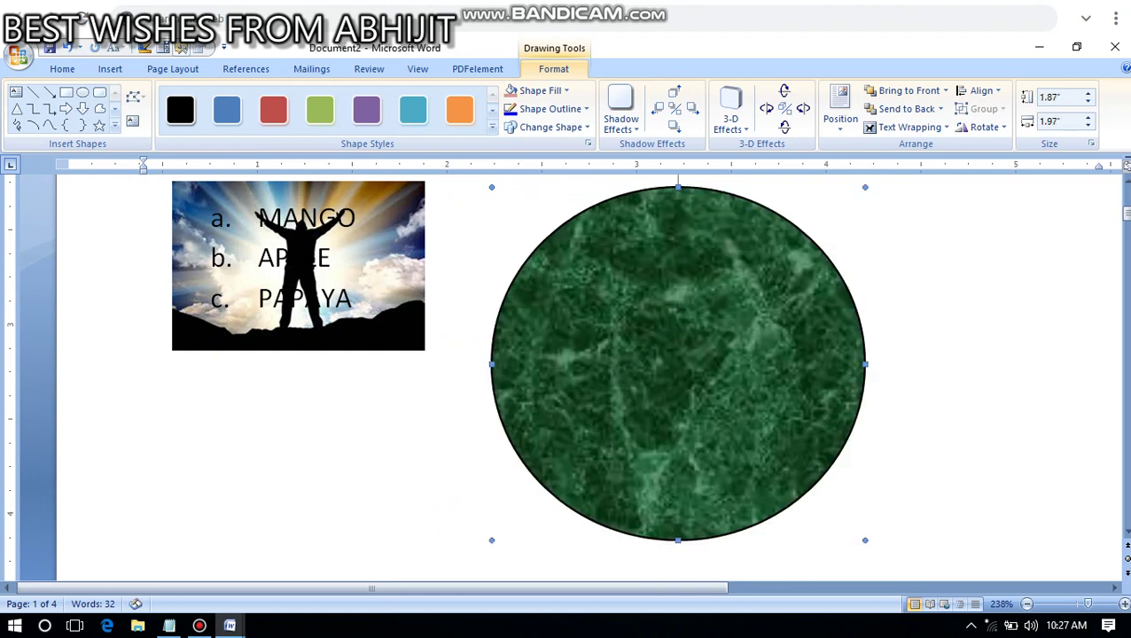
right_click(602, 295)
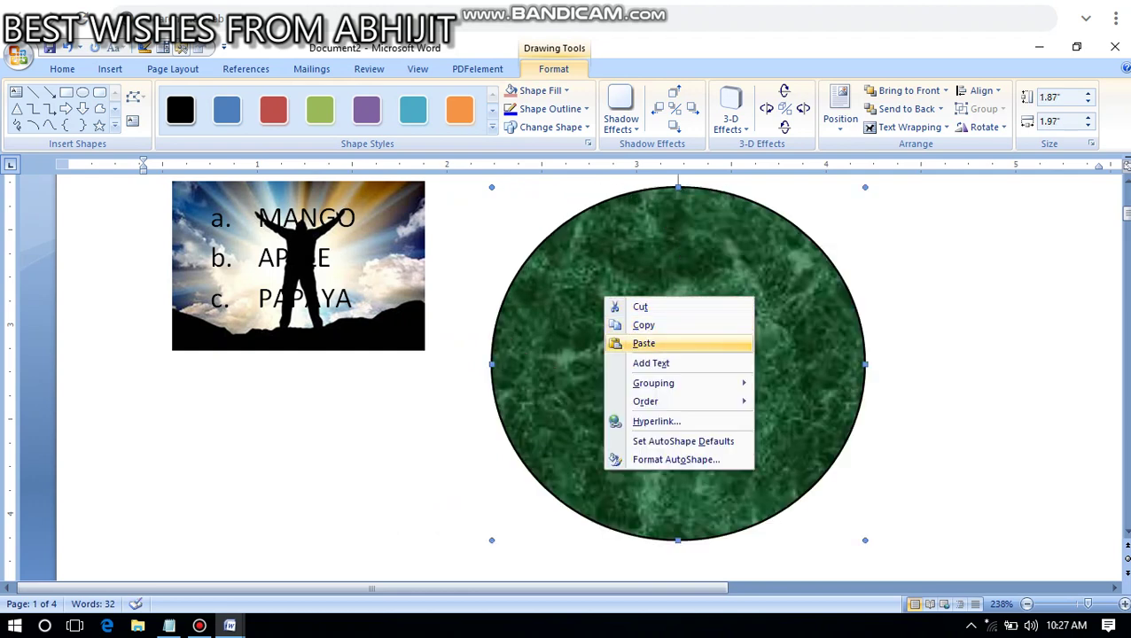
key(Escape)
right_click(641, 241)
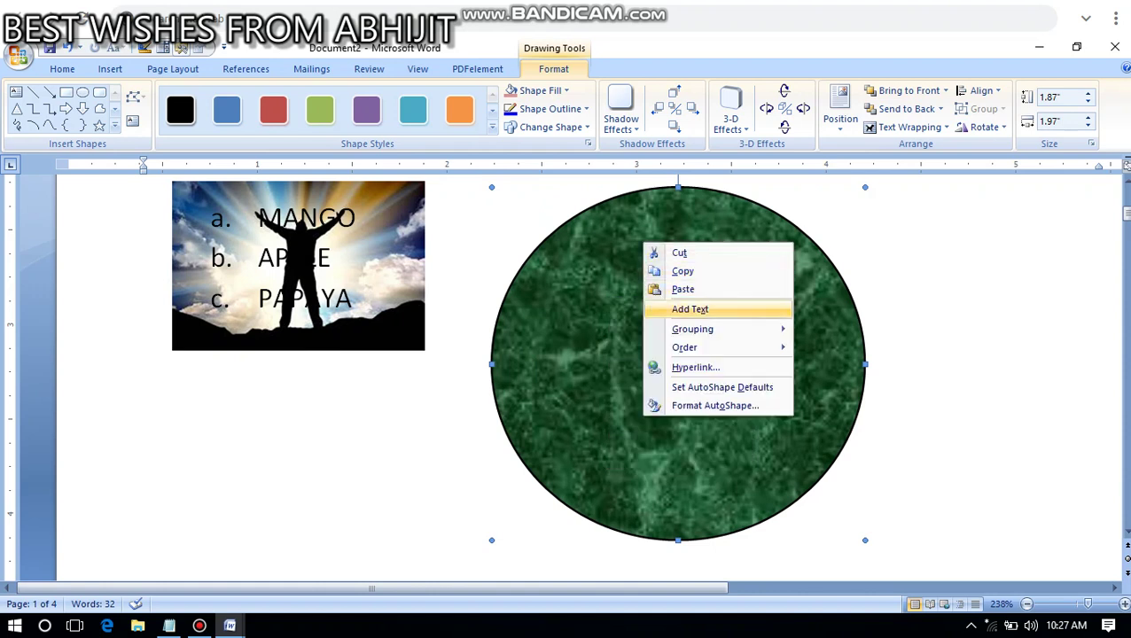
click(682, 308)
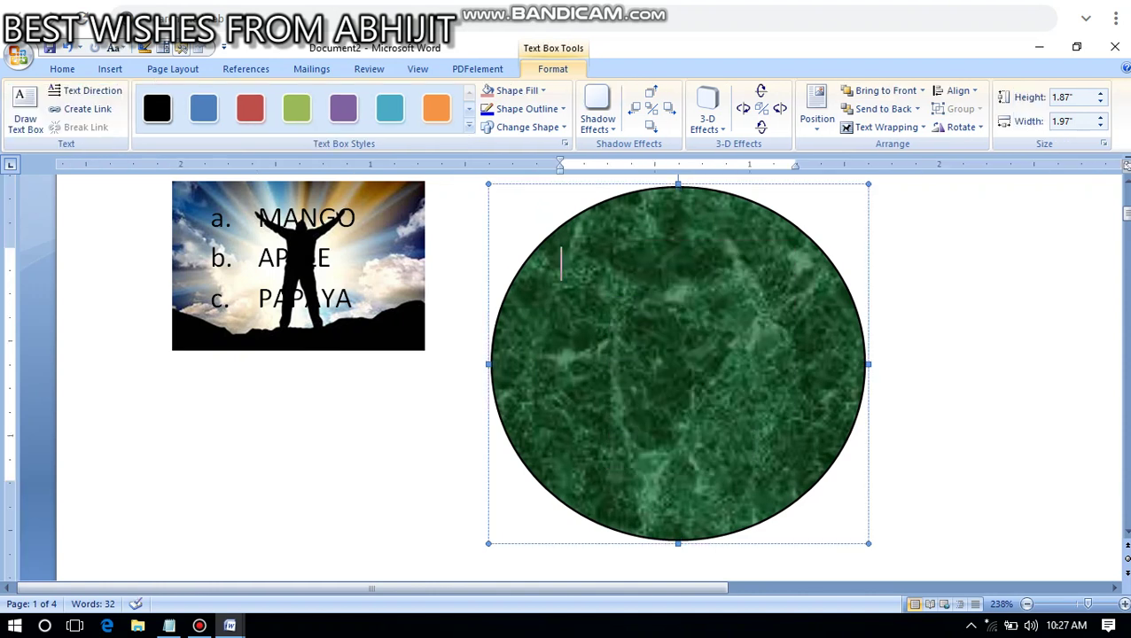
text(HAPPY)
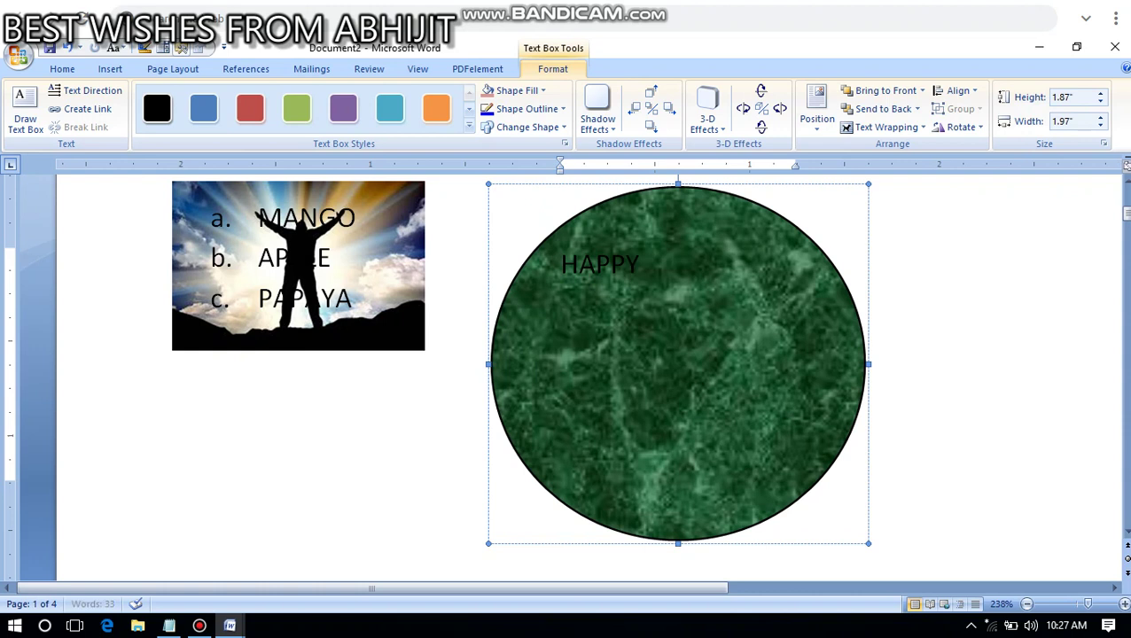
text( BIRTH)
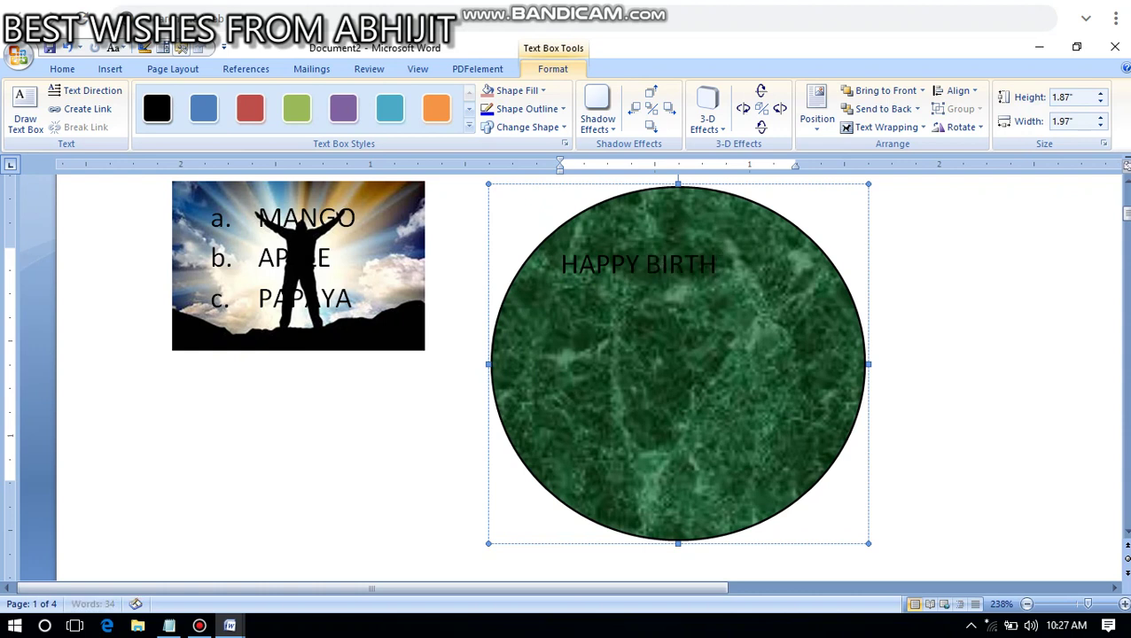
text( DAY)
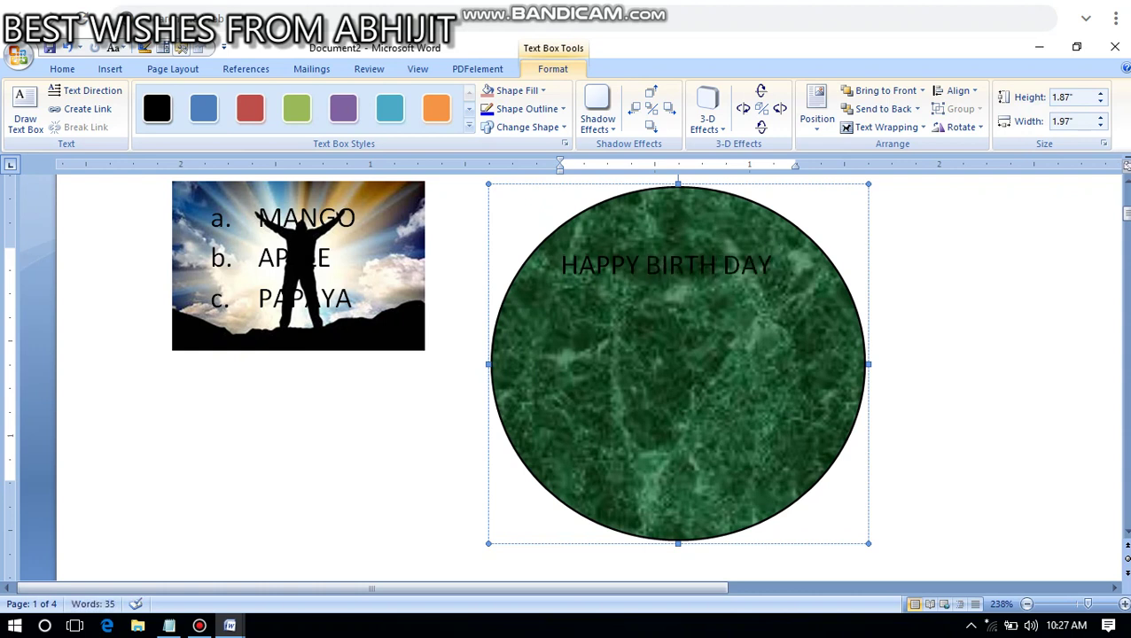
key(Return)
text(TO)
key(Return)
text(YOU)
key(Escape)
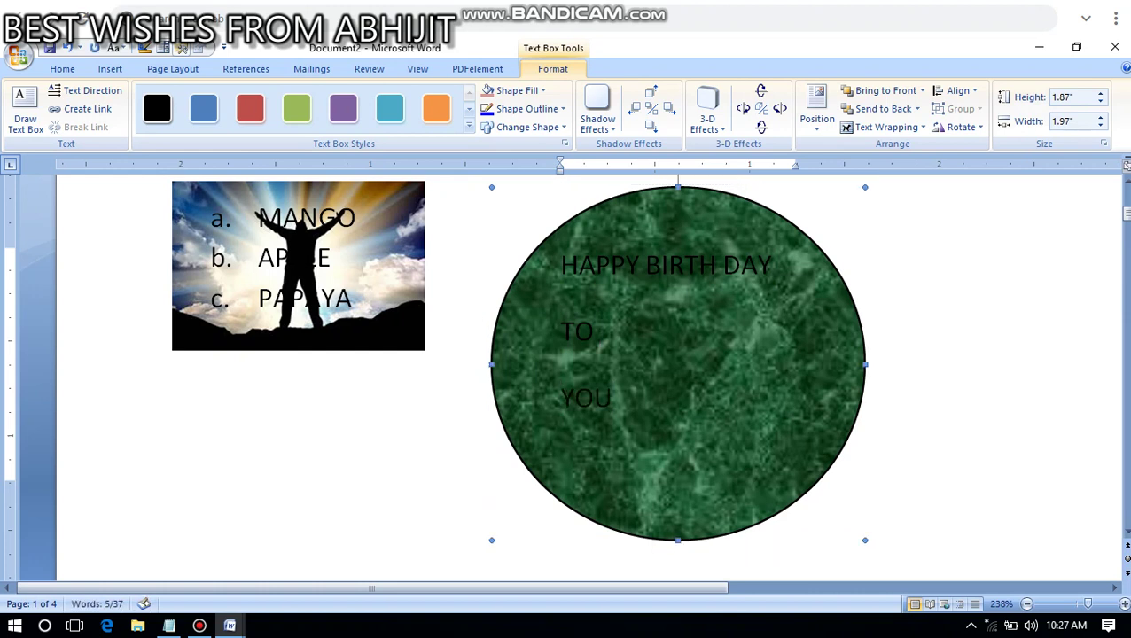
Center the birthday text inside the circle and set its font color to yellow
click(62, 68)
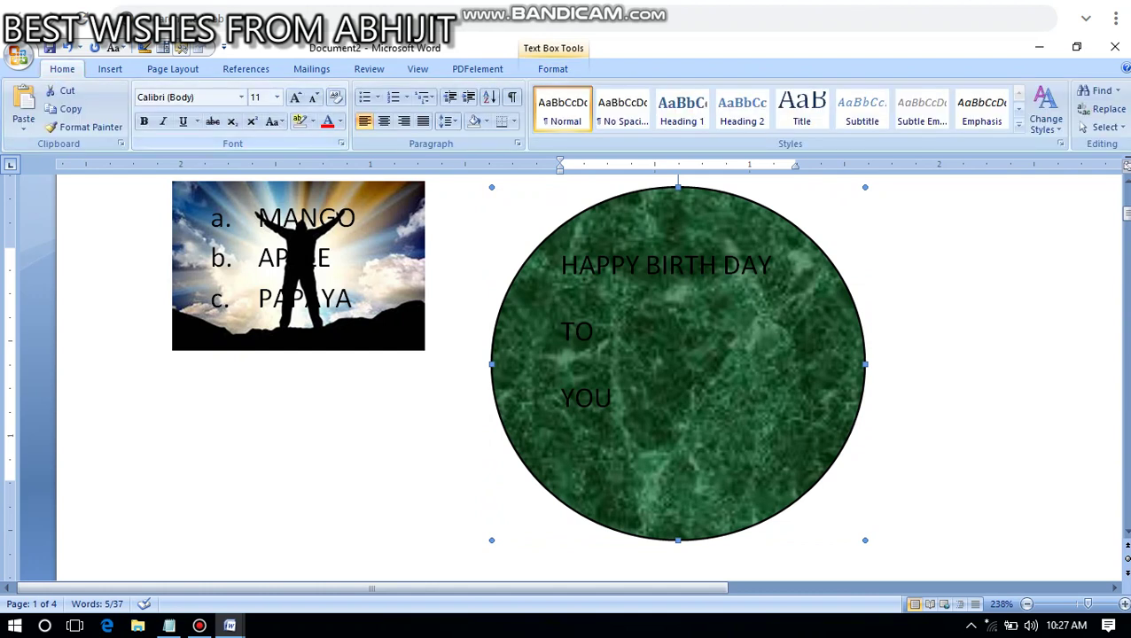
click(384, 121)
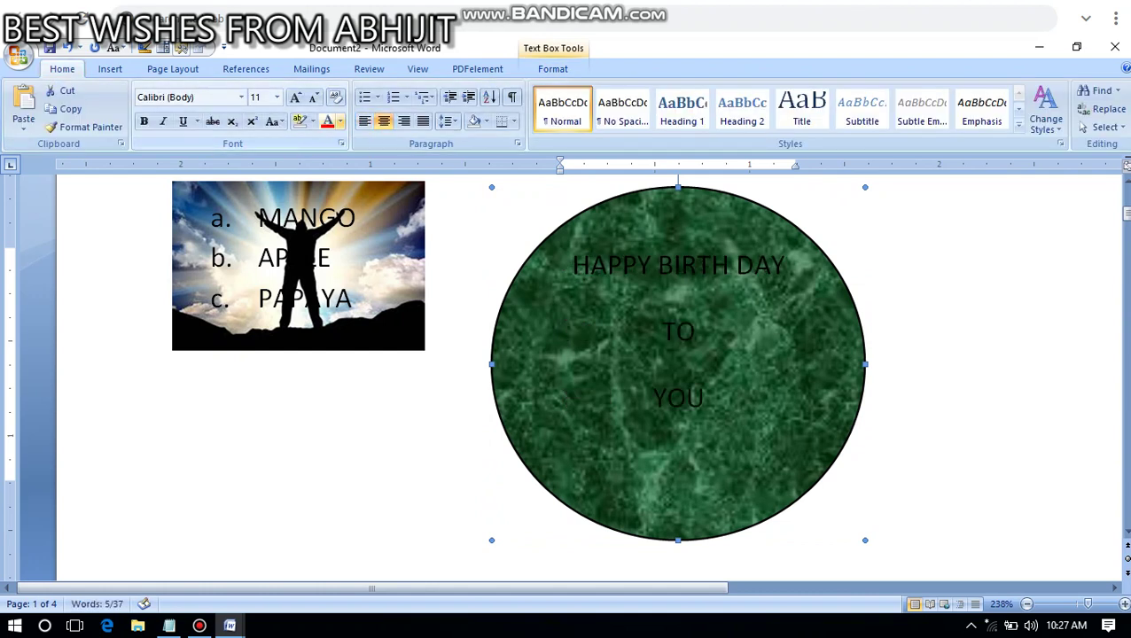
click(327, 121)
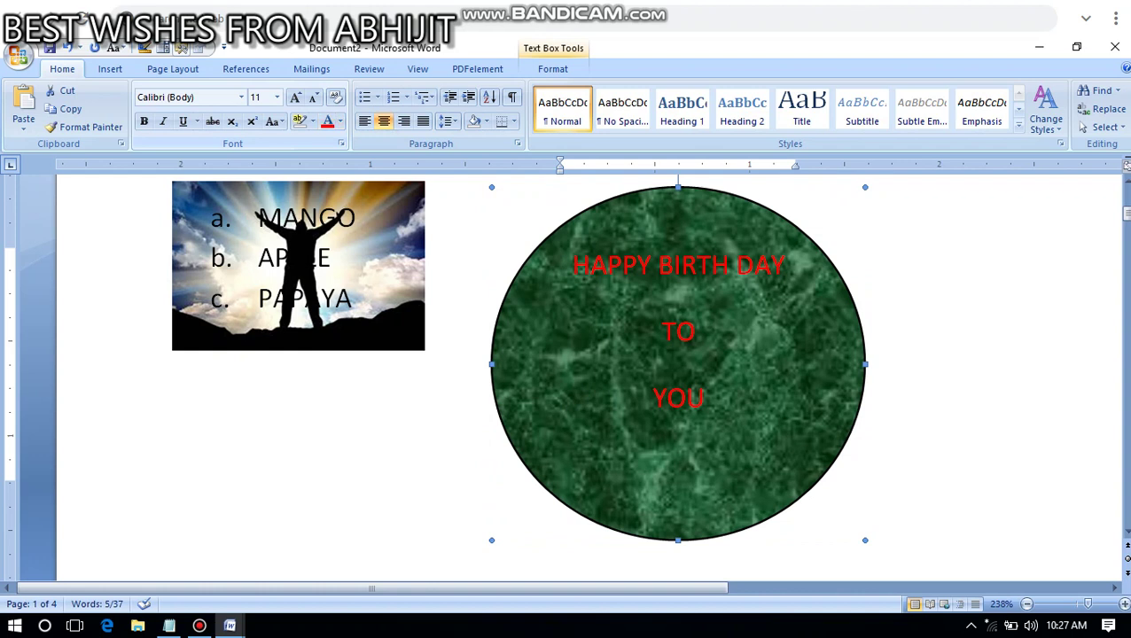
click(339, 121)
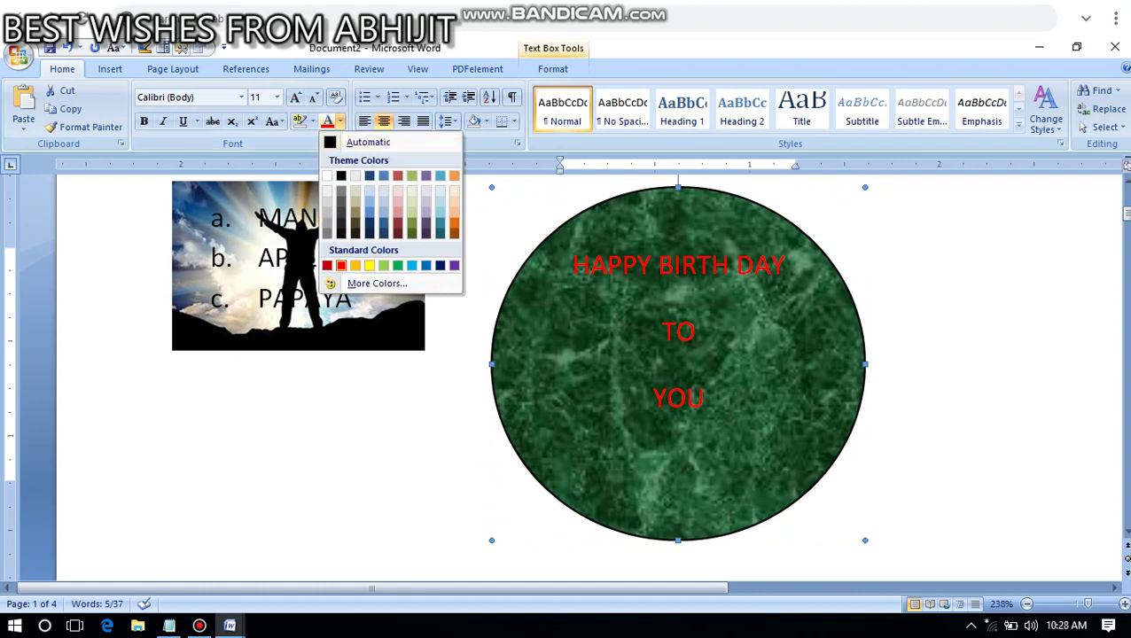
click(368, 265)
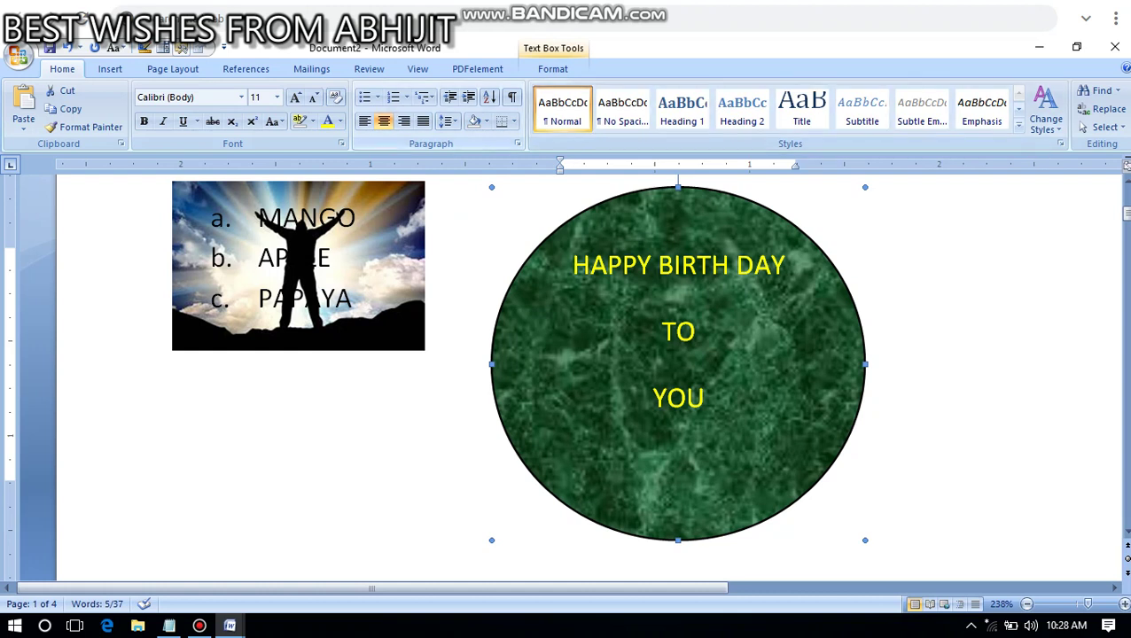
click(552, 68)
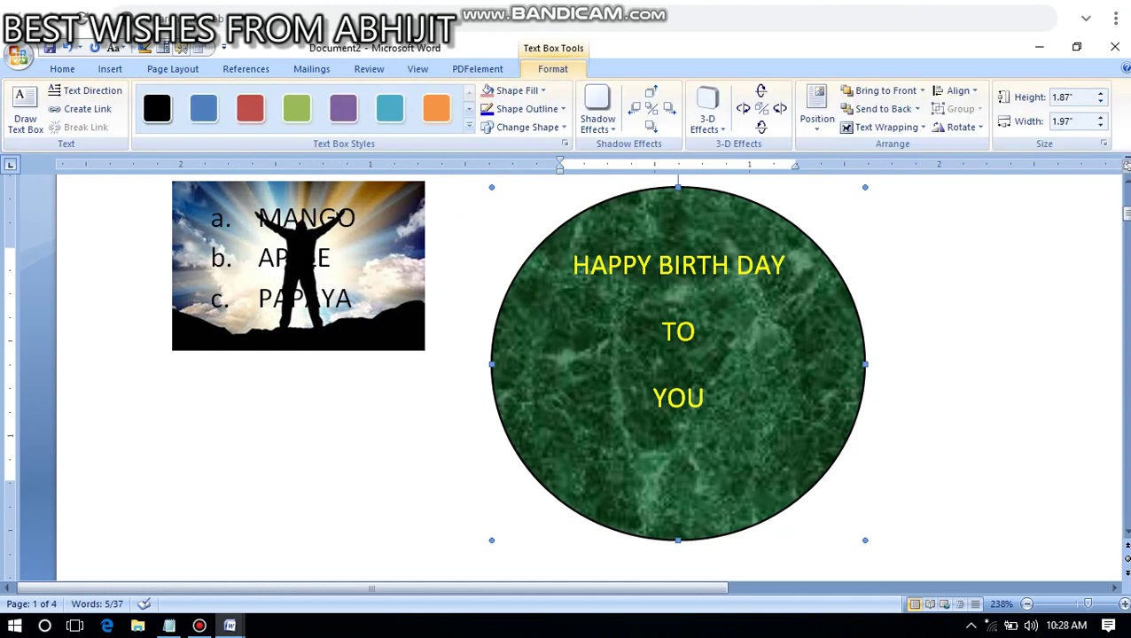
click(62, 68)
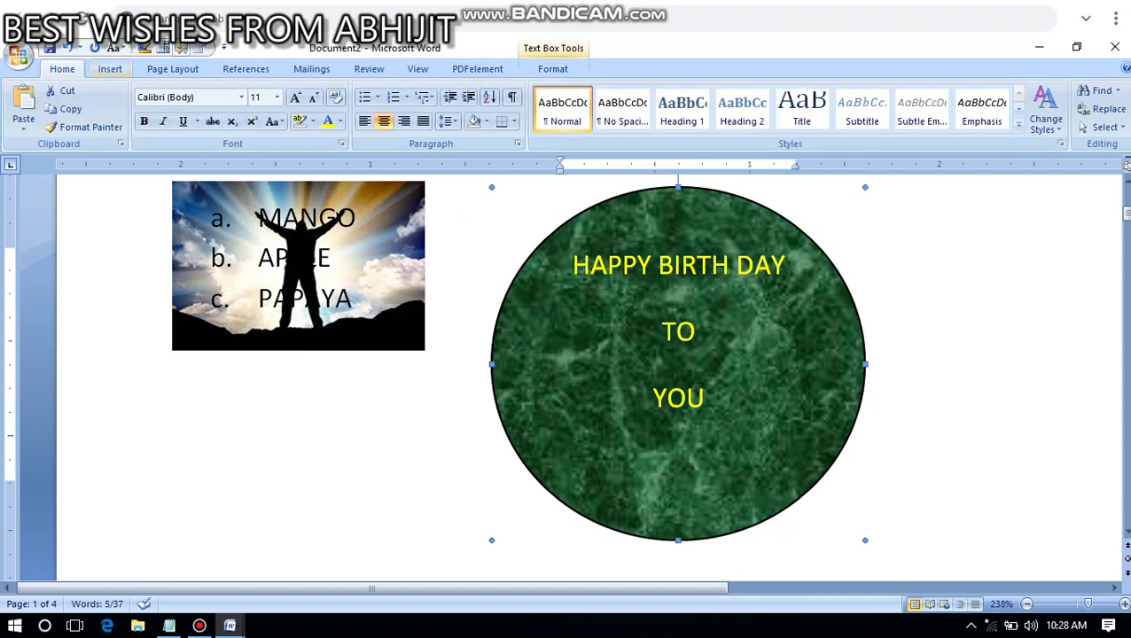
click(552, 68)
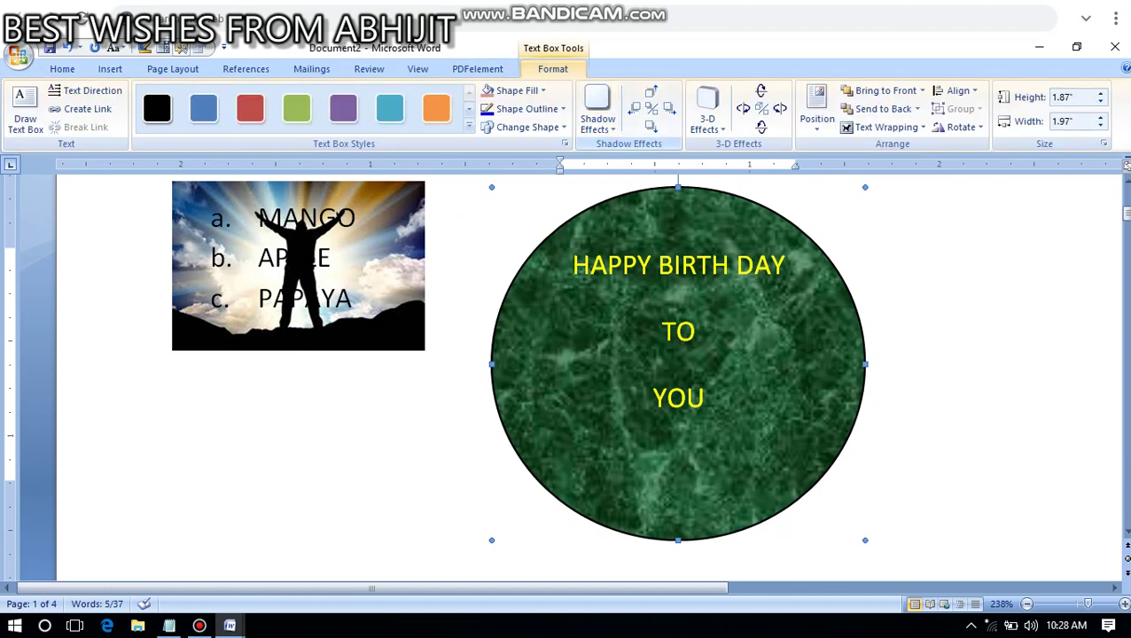
click(69, 379)
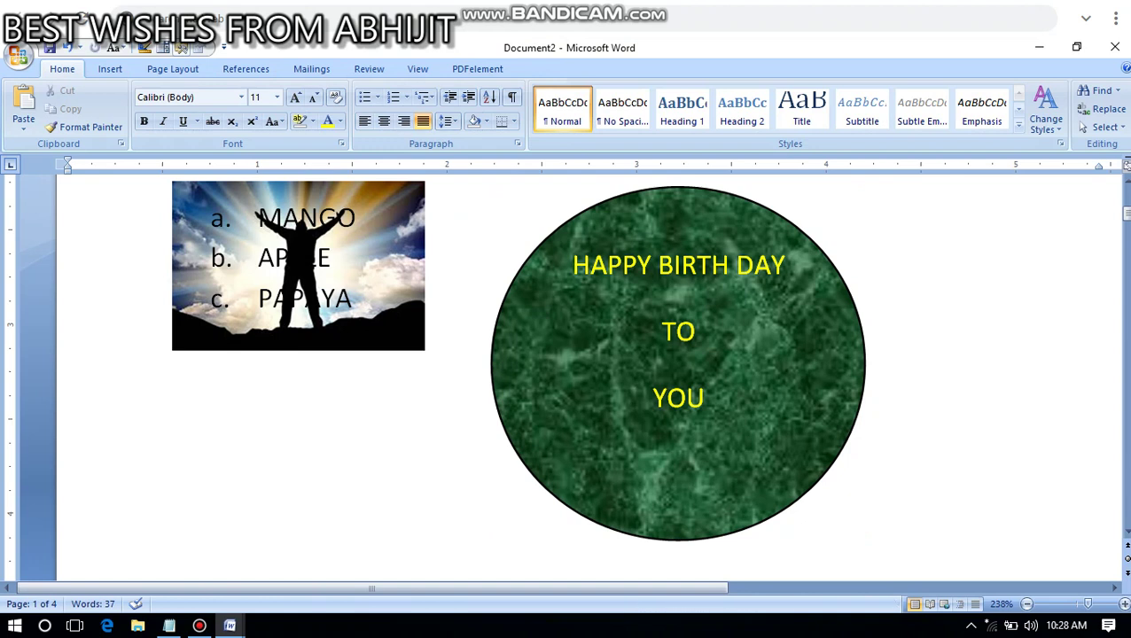
Fill the circle with a two-color gradient of red and white, shaded from the center with red at the edge
click(676, 183)
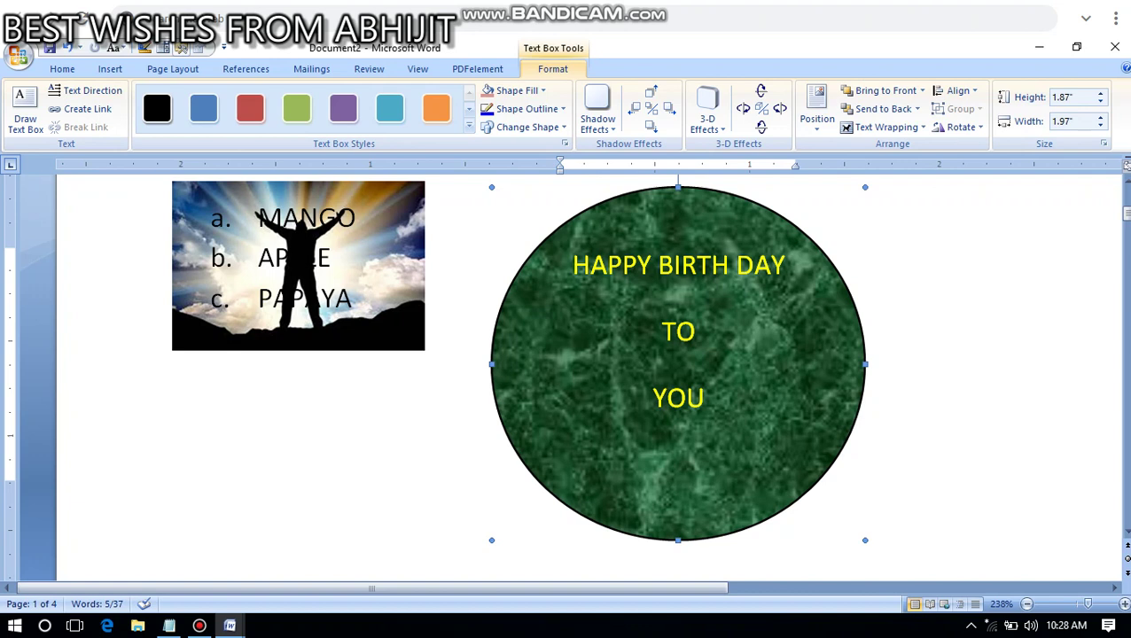
click(516, 91)
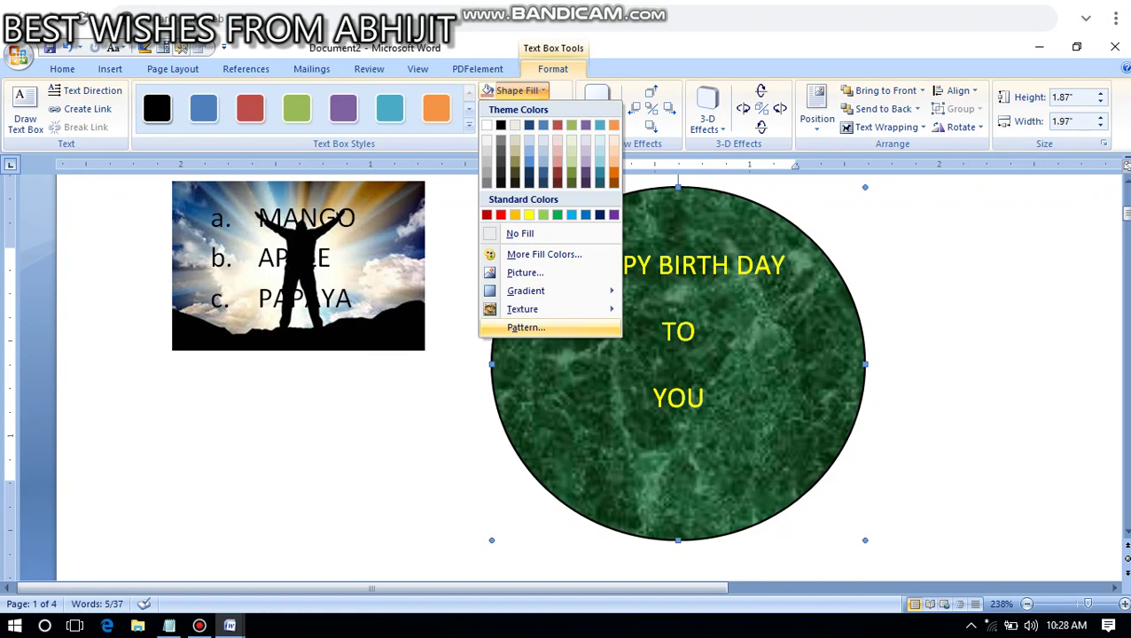
click(526, 327)
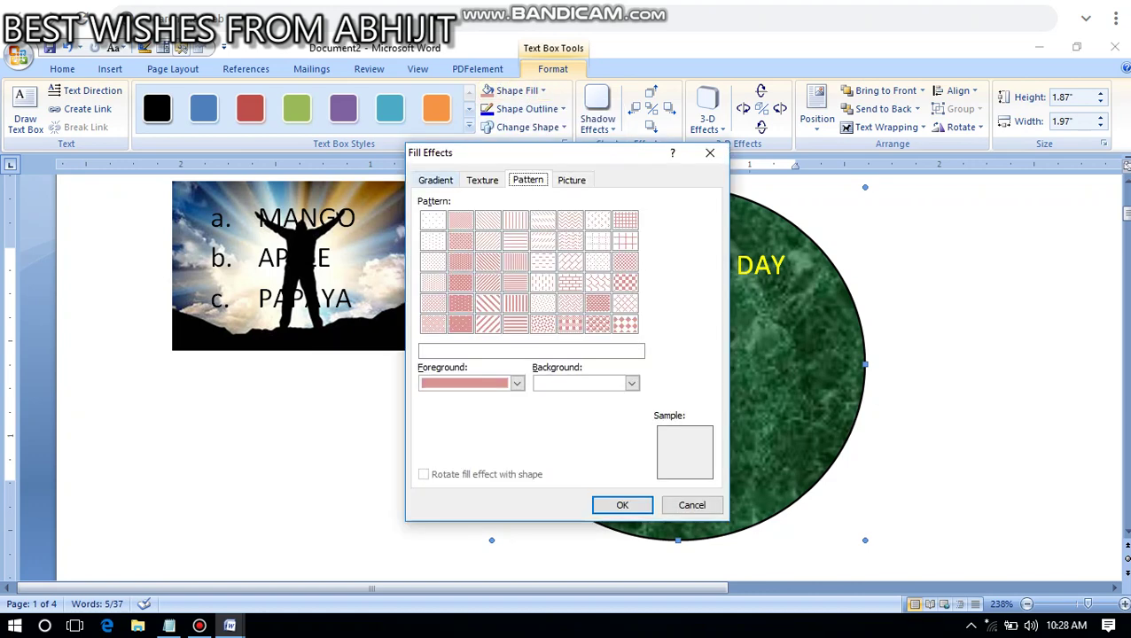
click(435, 180)
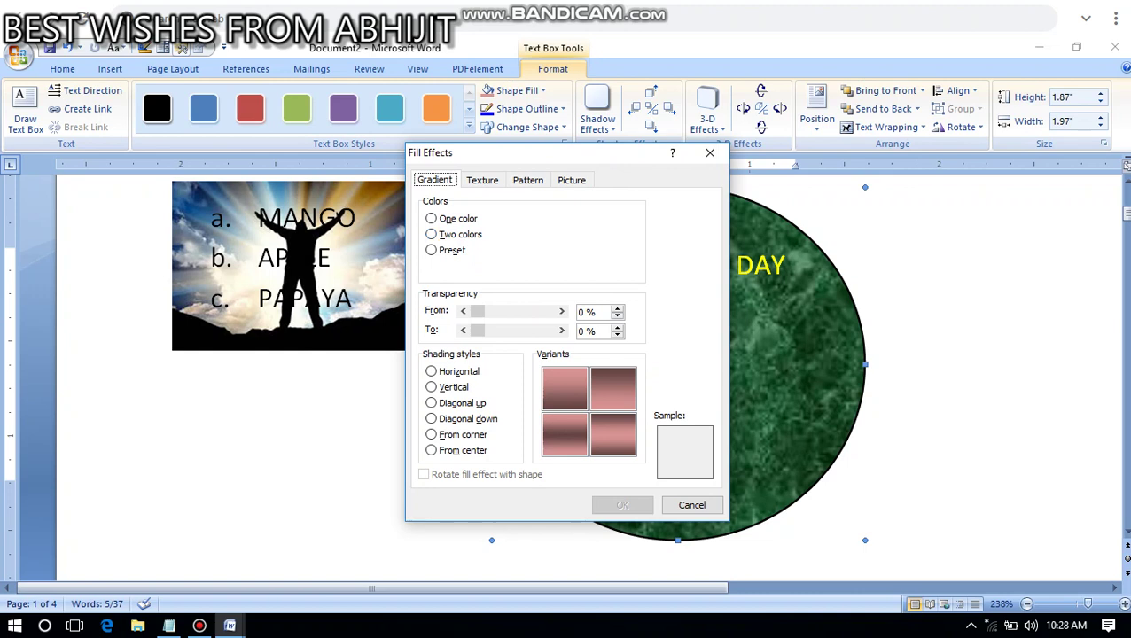
click(432, 234)
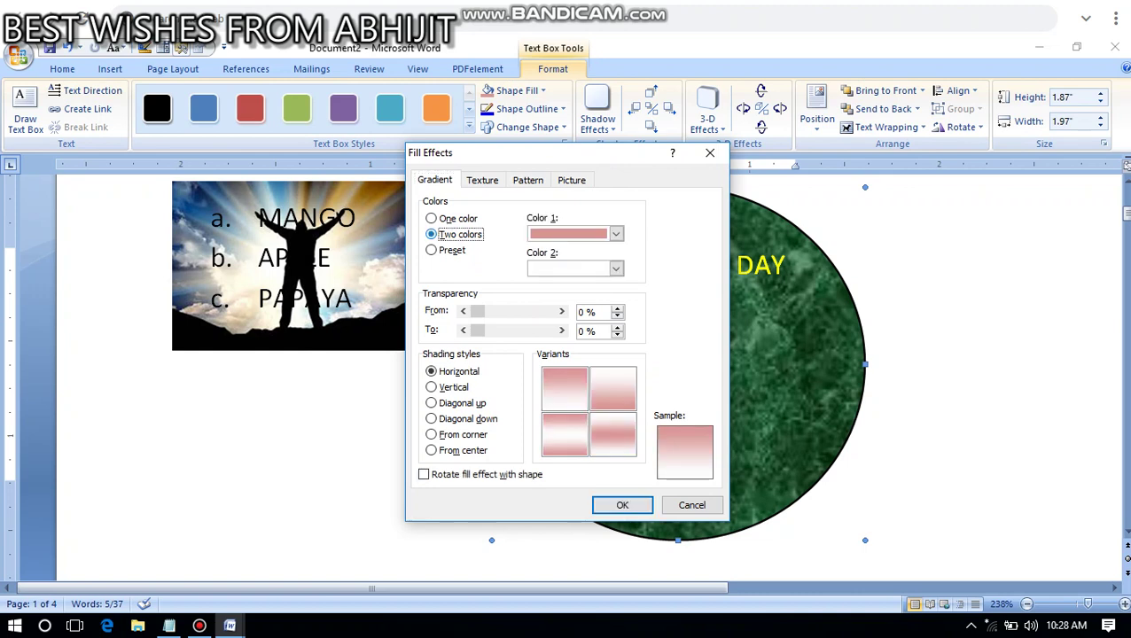
click(616, 233)
click(549, 356)
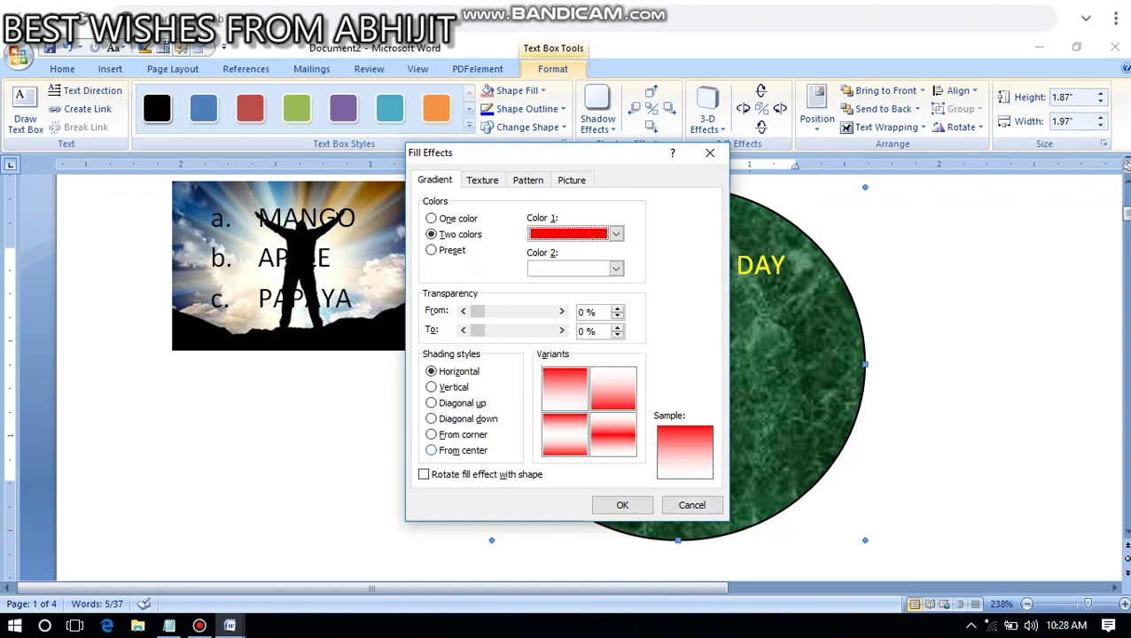
click(431, 450)
click(613, 388)
click(622, 504)
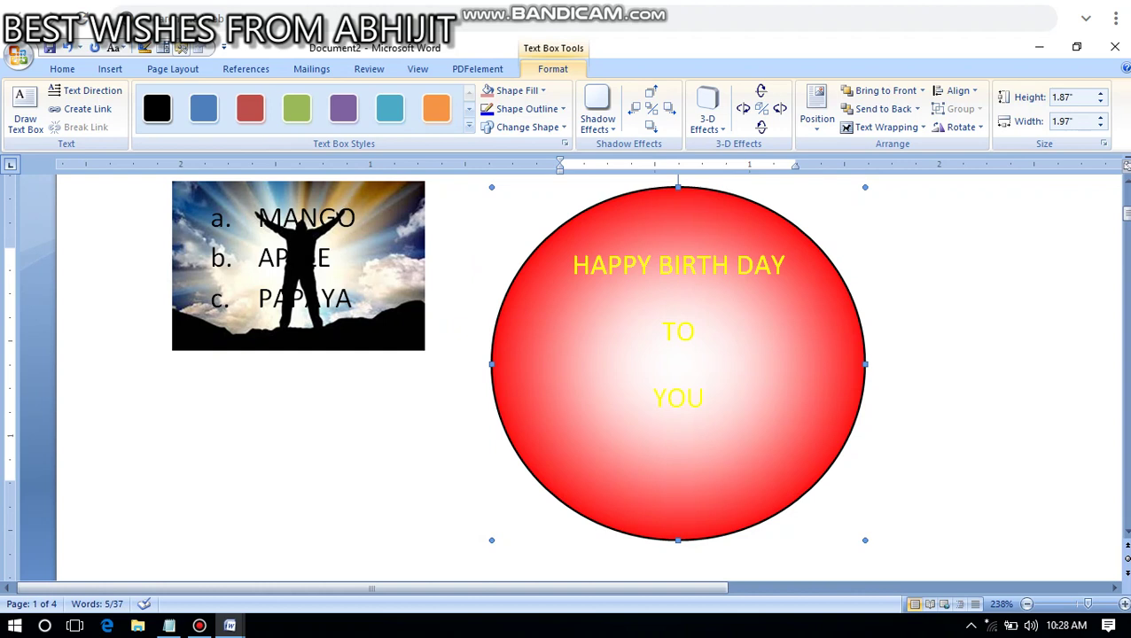
click(69, 378)
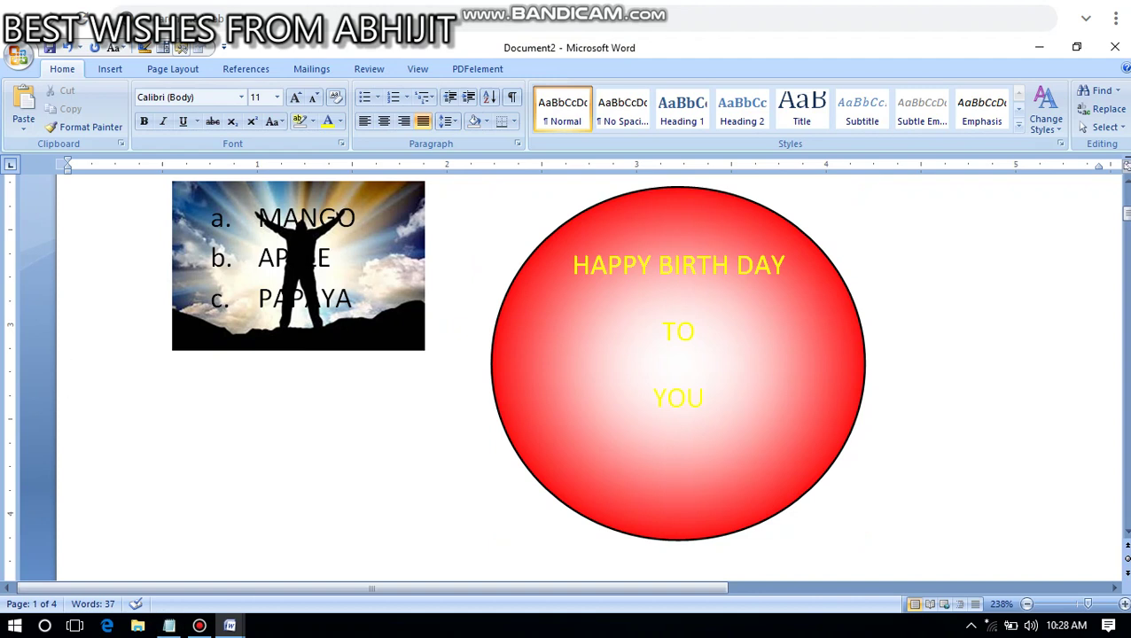
Replace the birthday text inside the circle with END, OF and CHAPTER-6 on separate lines
triple_click(679, 333)
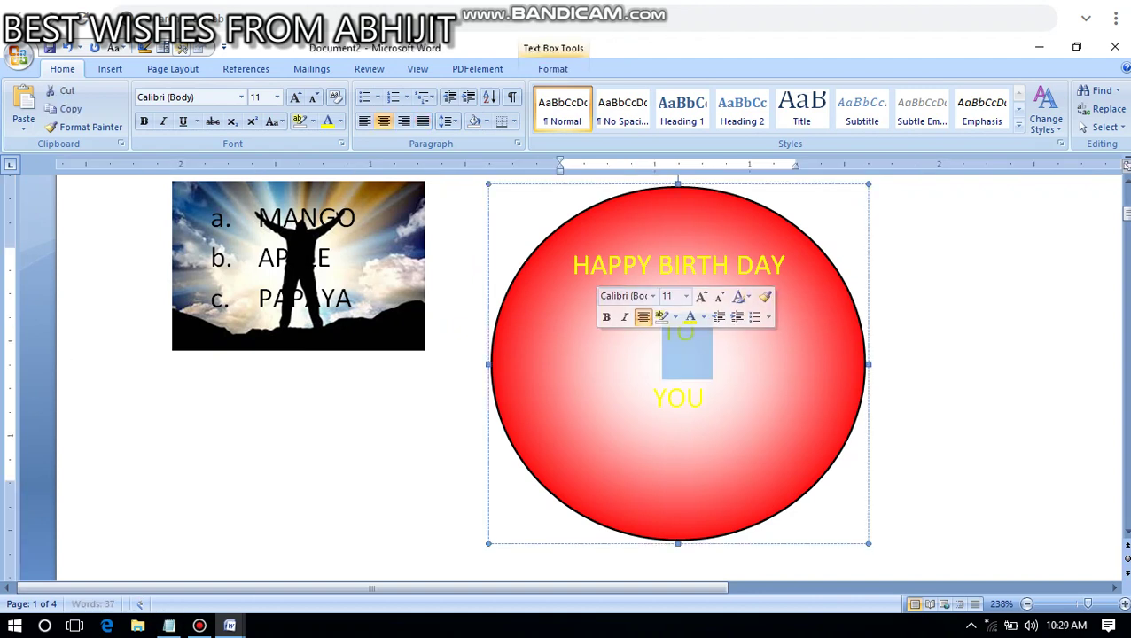
drag(573, 265, 773, 453)
key(Delete)
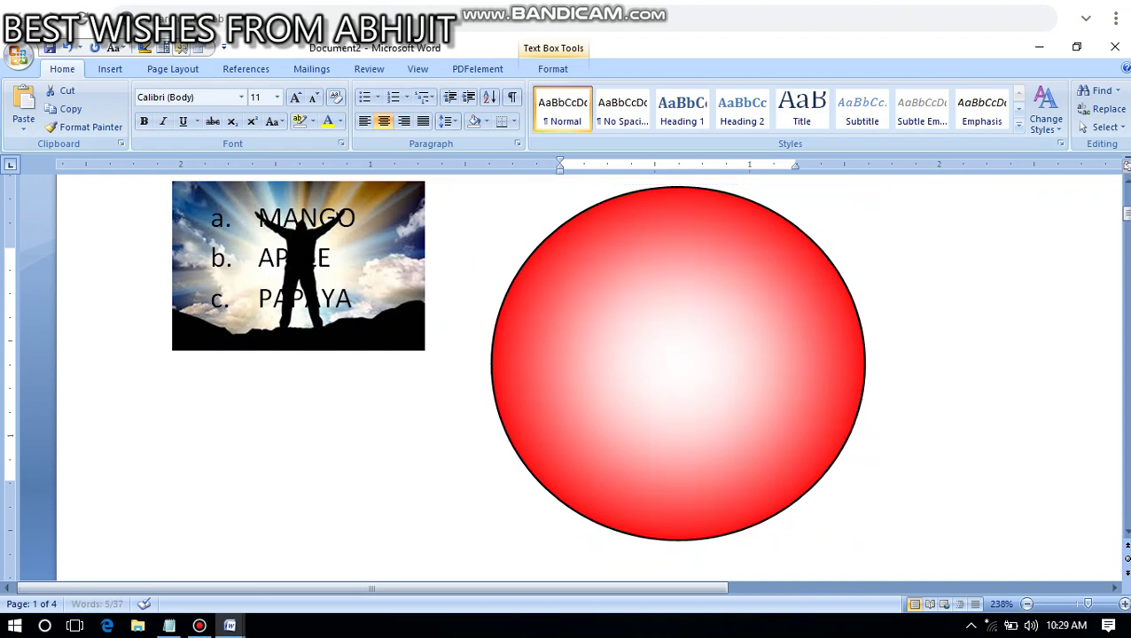
text(END)
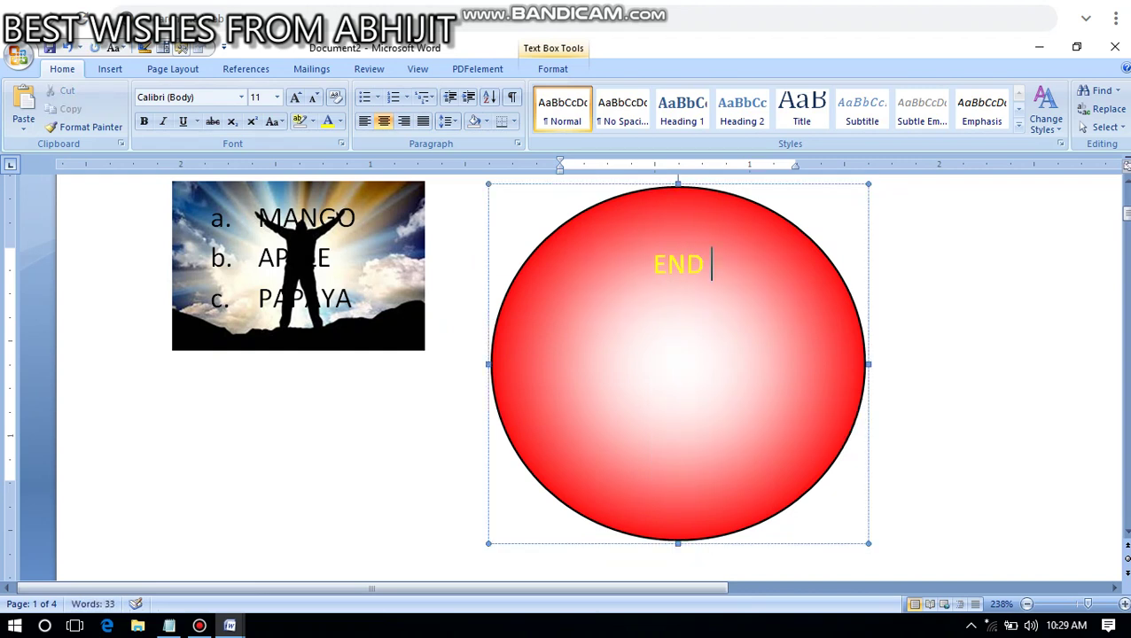
key(Return)
text(OF CHAPTER-6)
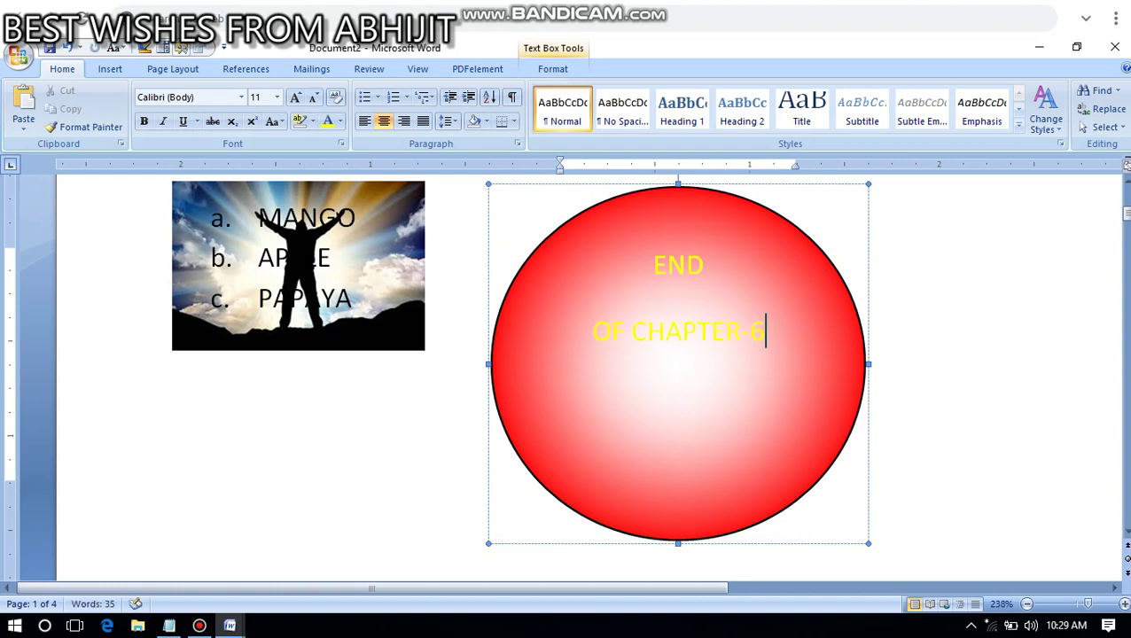
click(631, 332)
key(Return)
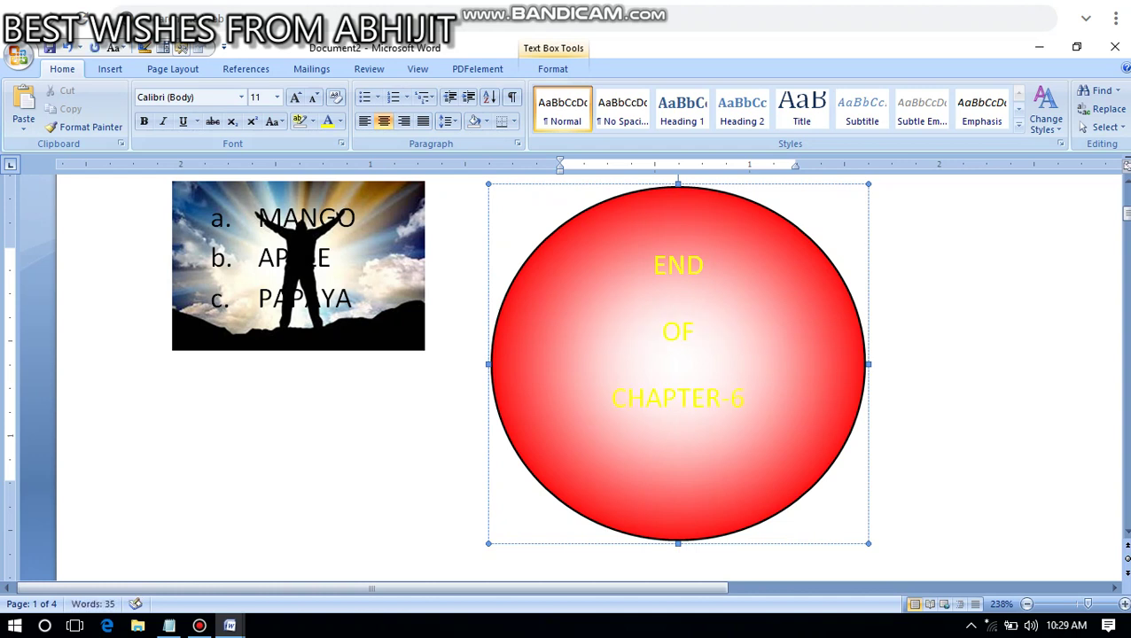
Format all the text in the circle as bold Bauhaus 93 with the automatic font color, and deselect the circle
key(Escape)
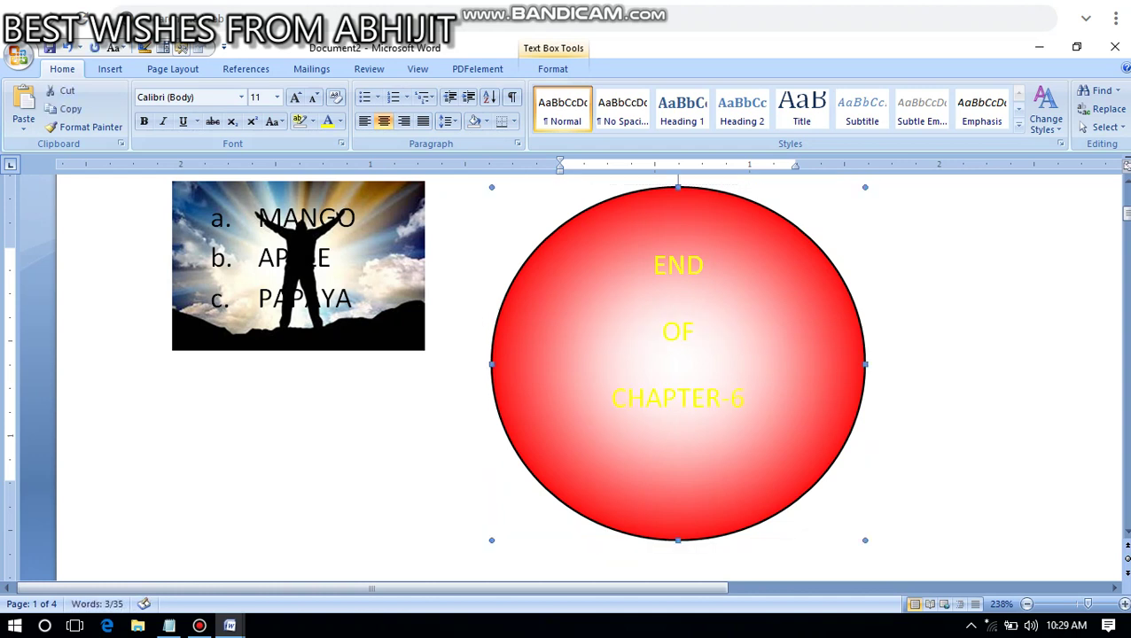
click(339, 122)
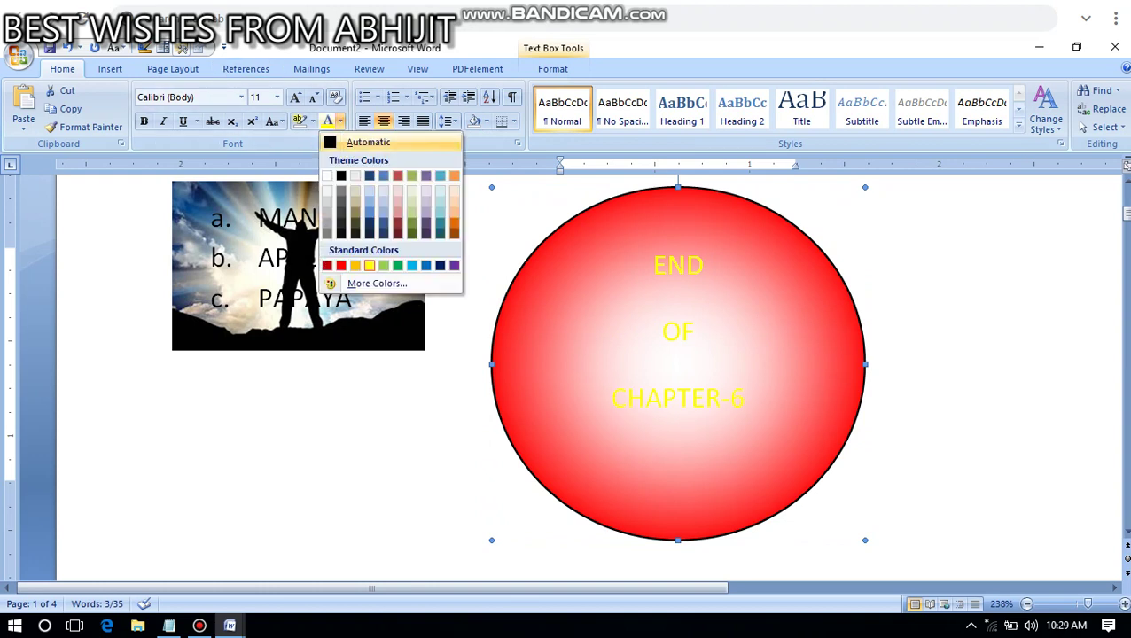
click(368, 141)
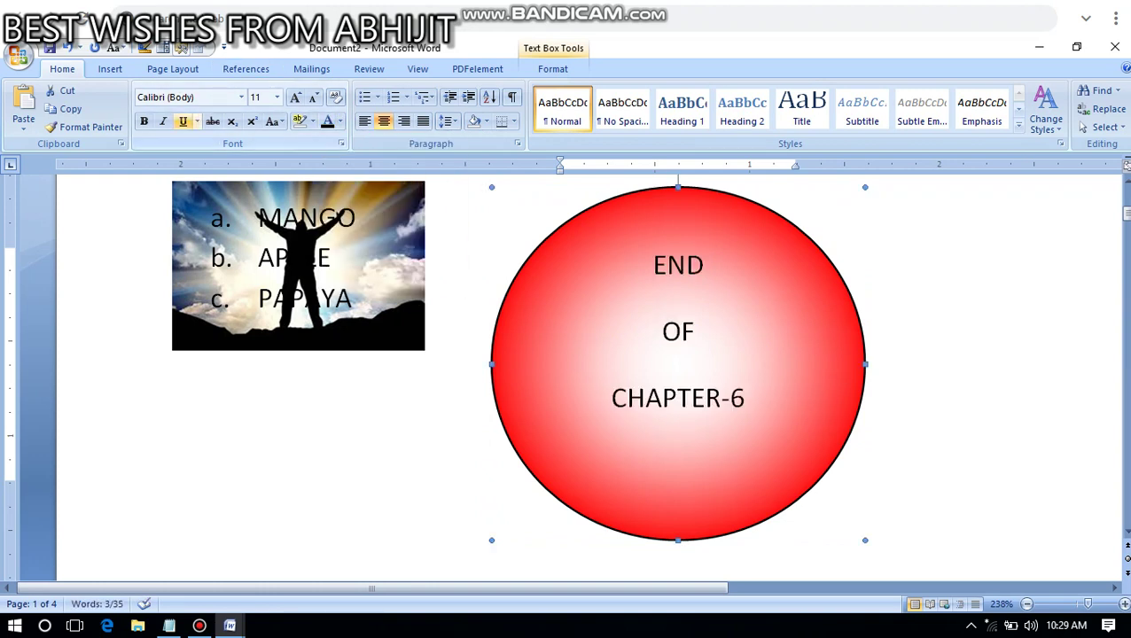
click(144, 121)
click(242, 97)
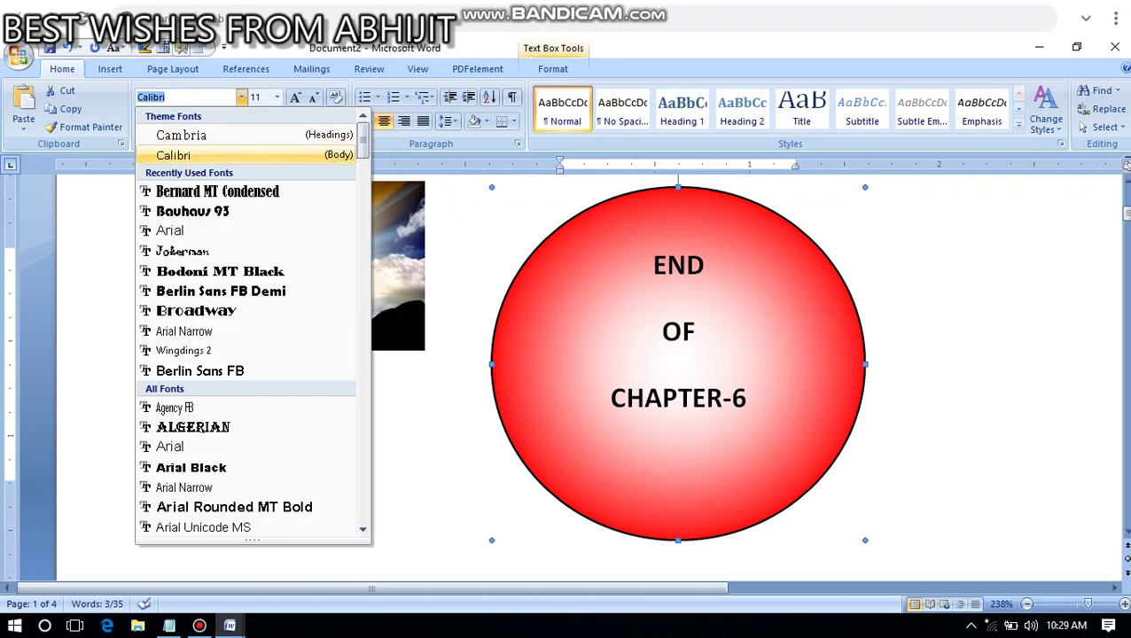
click(193, 211)
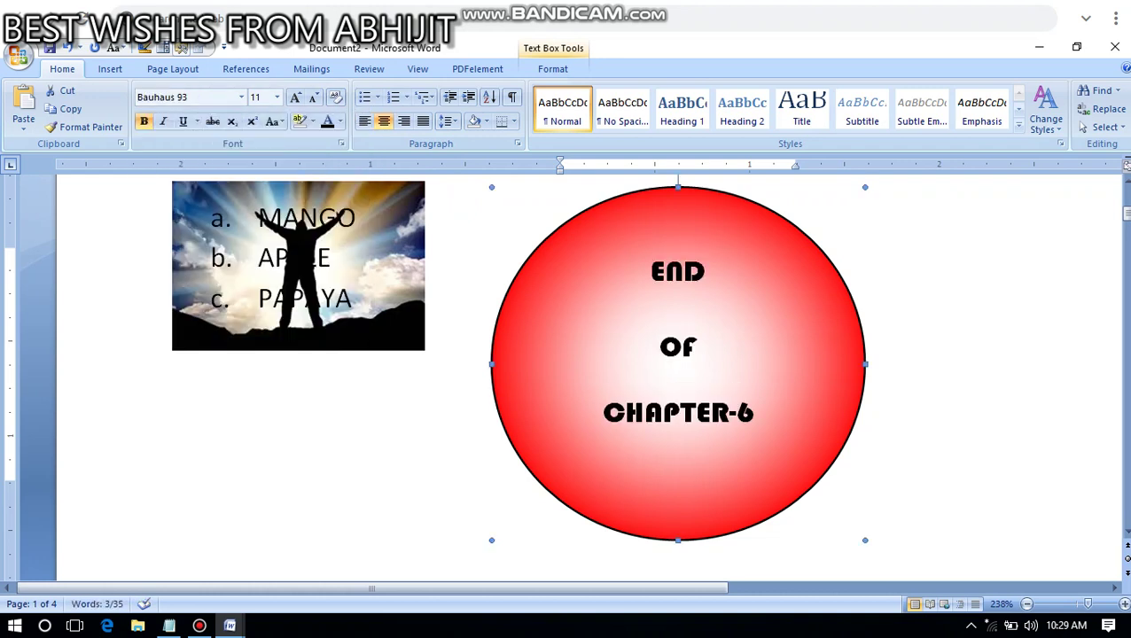
click(69, 337)
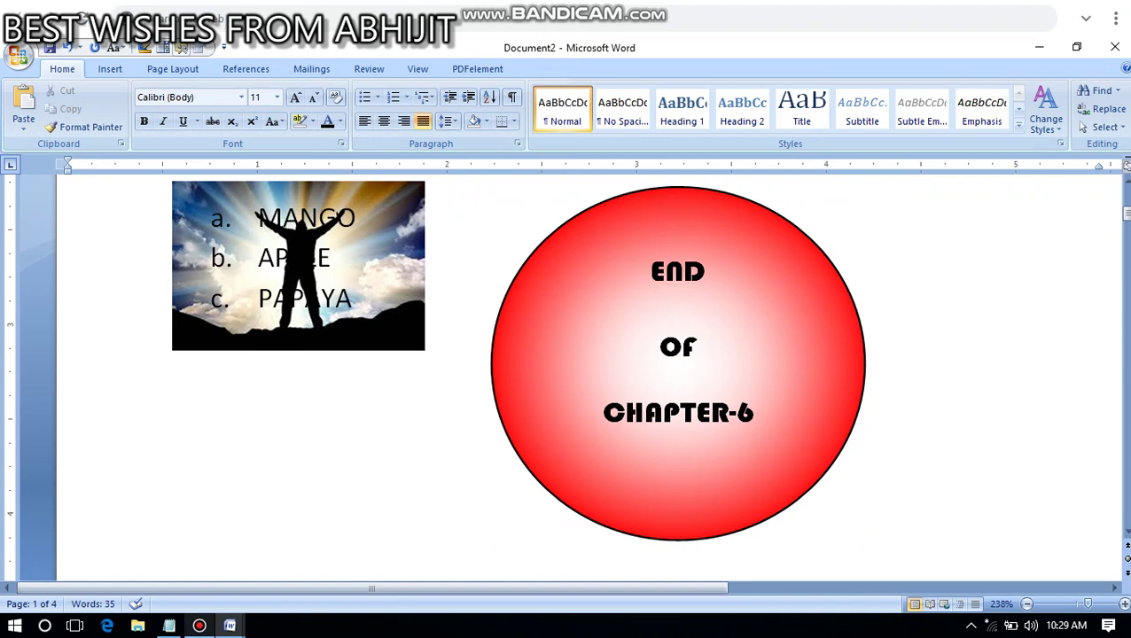
click(200, 626)
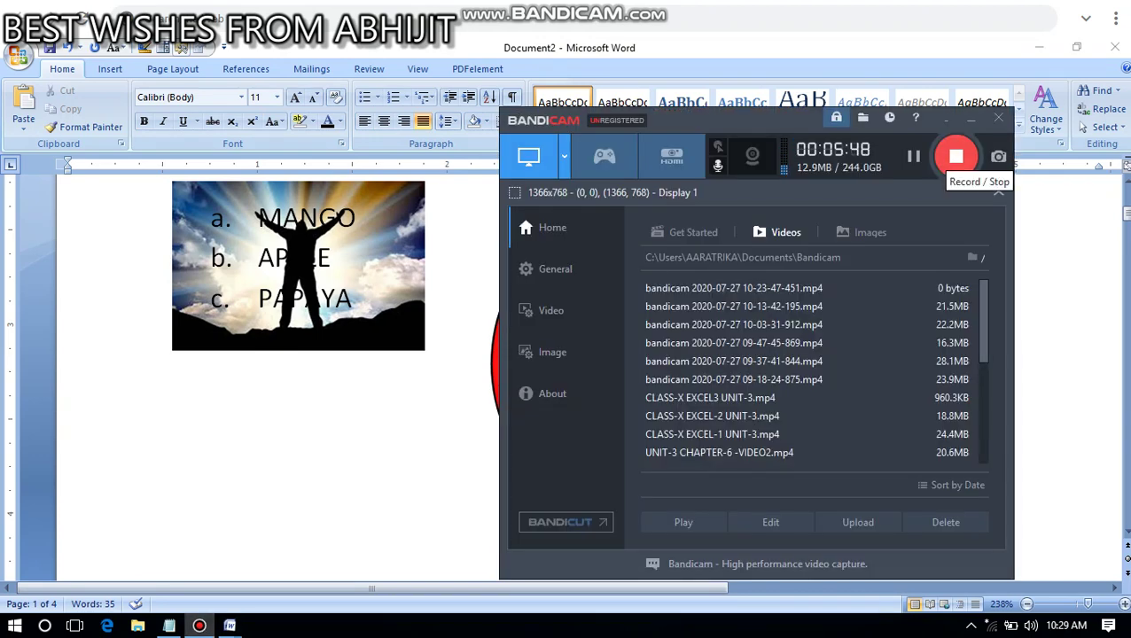